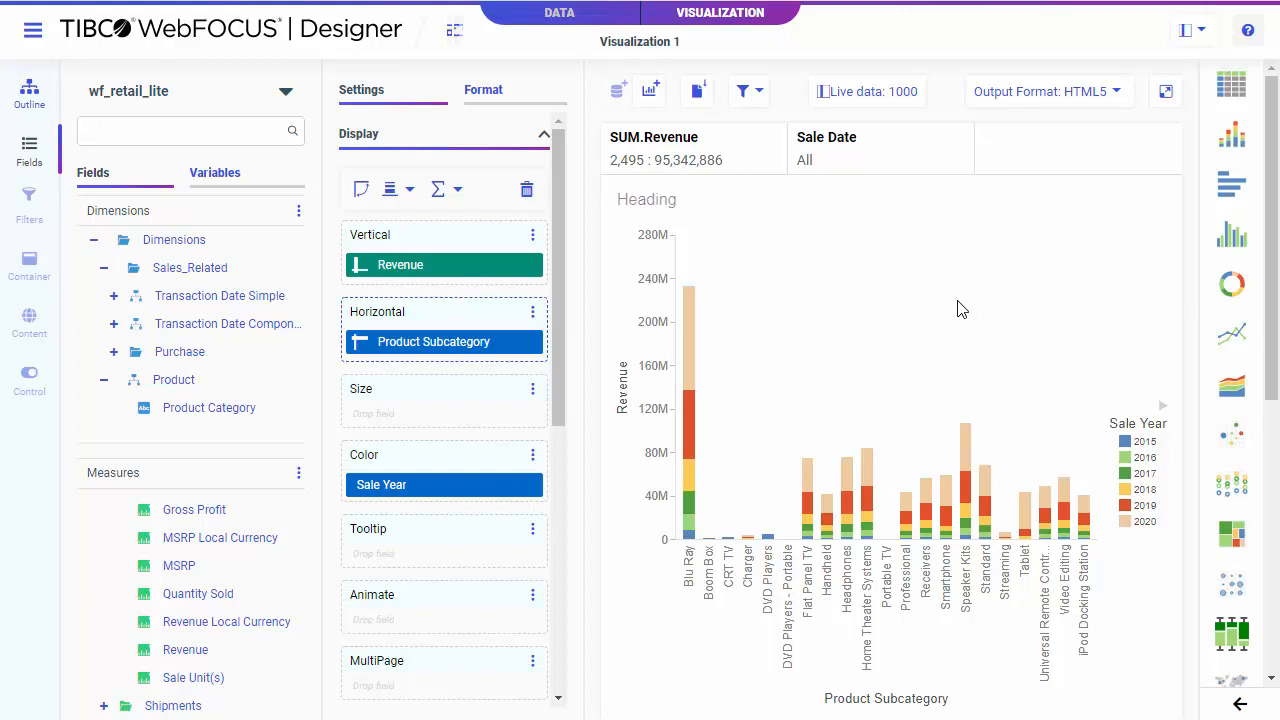
# Add the Product Category dimension to the filter toolbar
pyautogui.moveTo(205, 418)
pyautogui.mouseDown()
pyautogui.moveTo(500, 382)
pyautogui.moveTo(1022, 166)
pyautogui.moveTo(571, 366)
pyautogui.moveTo(208, 414)
pyautogui.mouseUp()
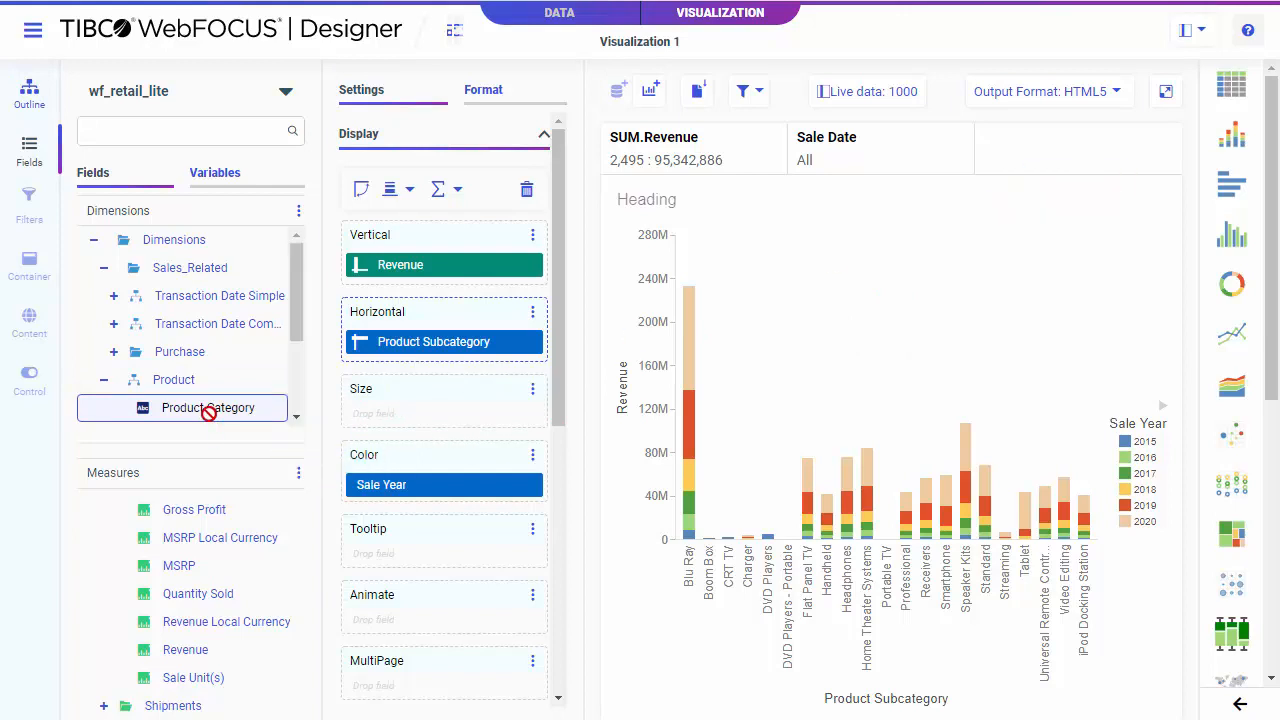
pyautogui.rightClick(210, 416)
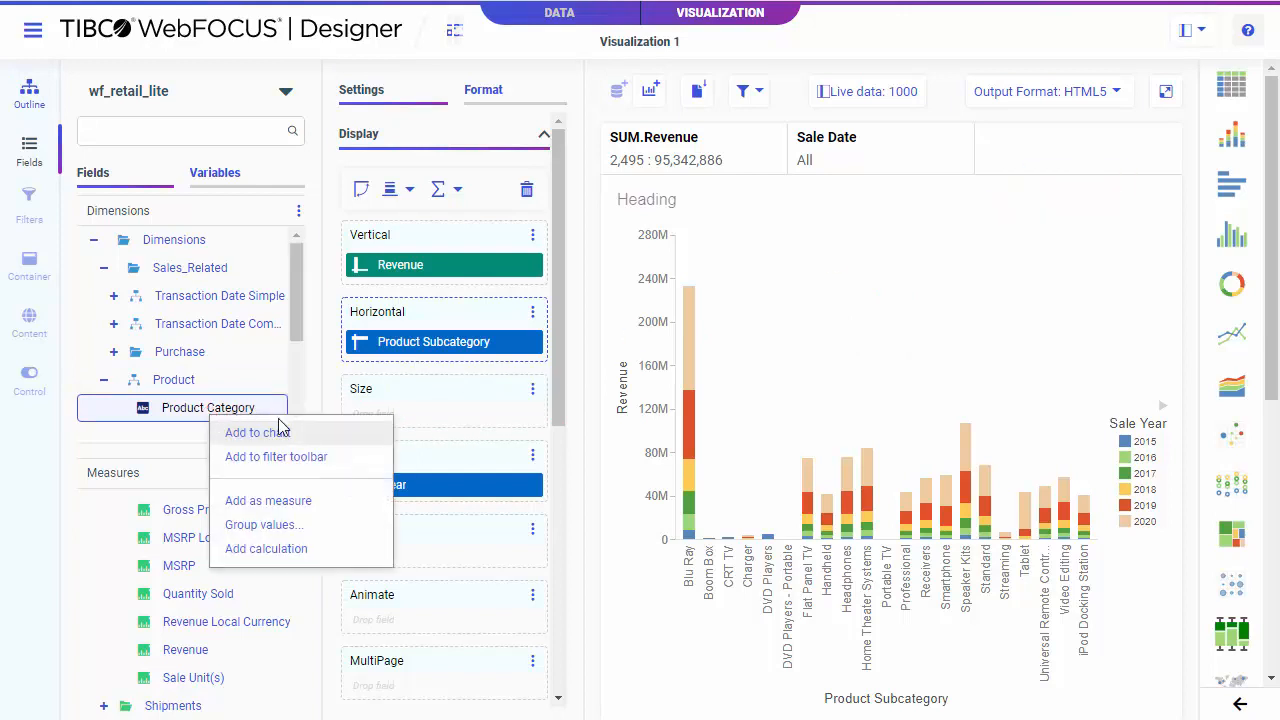
pyautogui.click(300, 457)
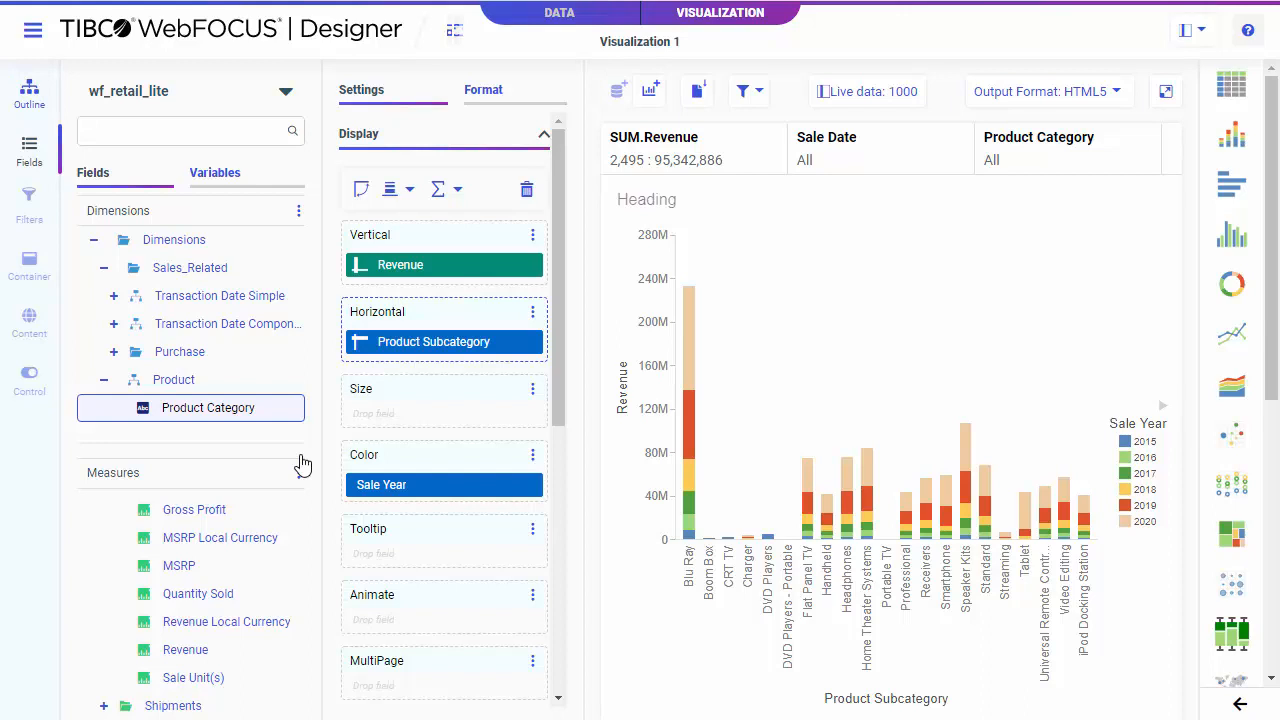
# Filter the chart on the Product Category values Accessories and Computers, and add Media Player to the selection
pyautogui.click(1006, 170)
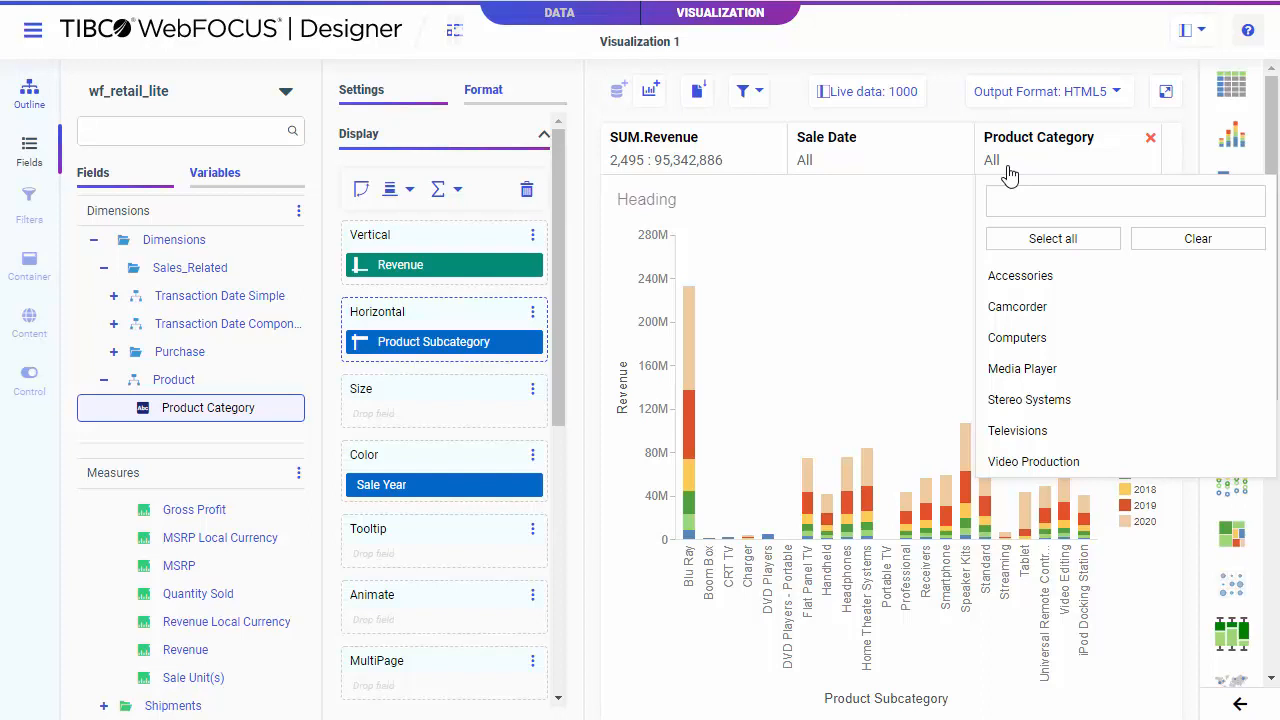
pyautogui.click(1033, 288)
pyautogui.click(1022, 340)
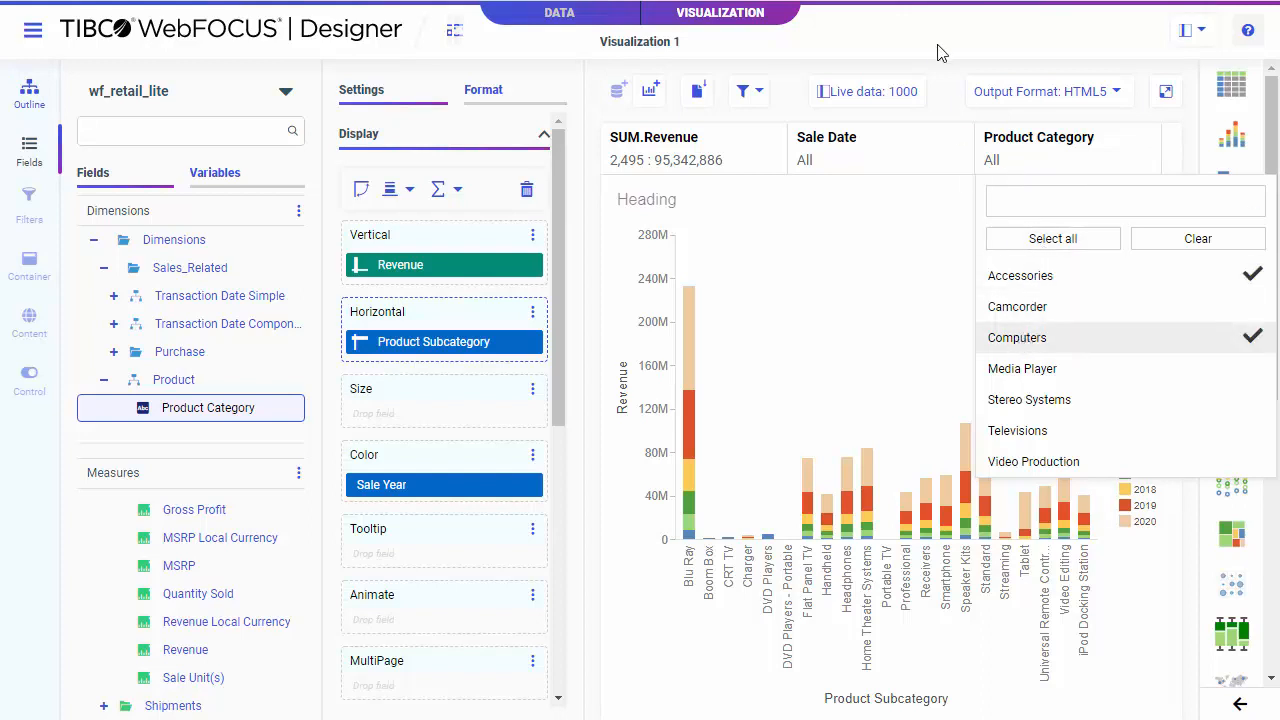
pyautogui.click(938, 48)
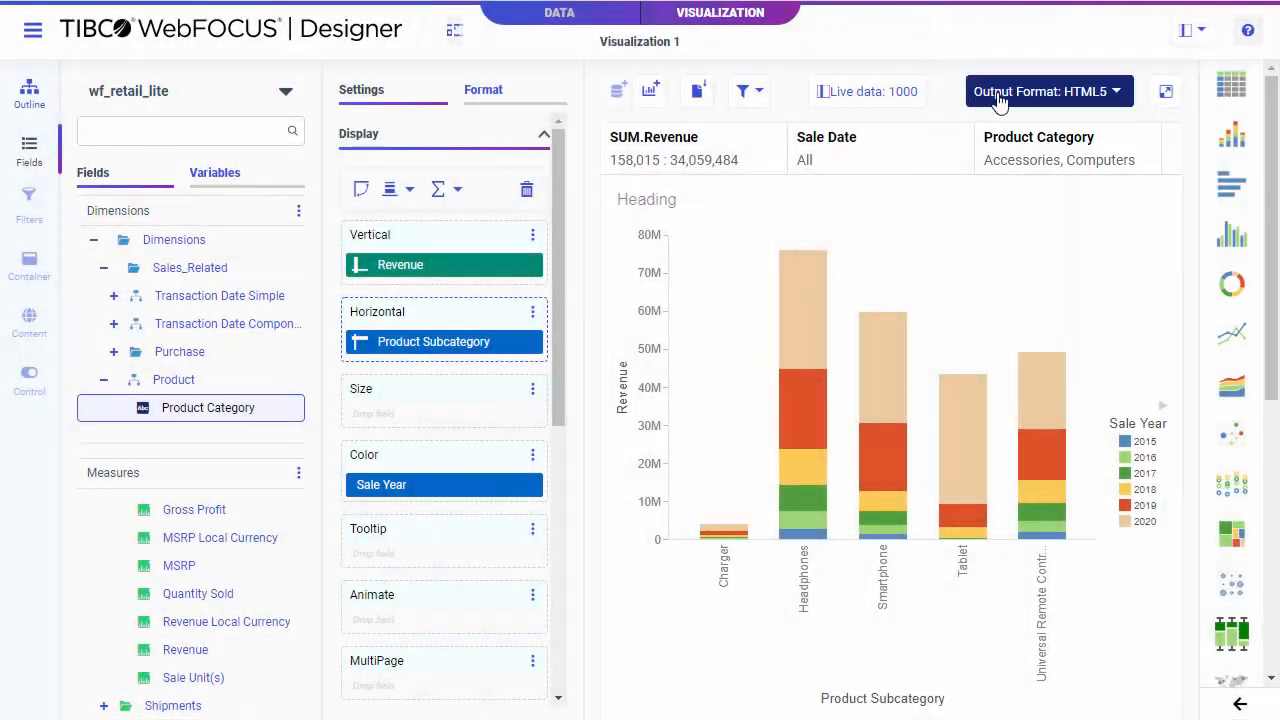
pyautogui.click(1021, 155)
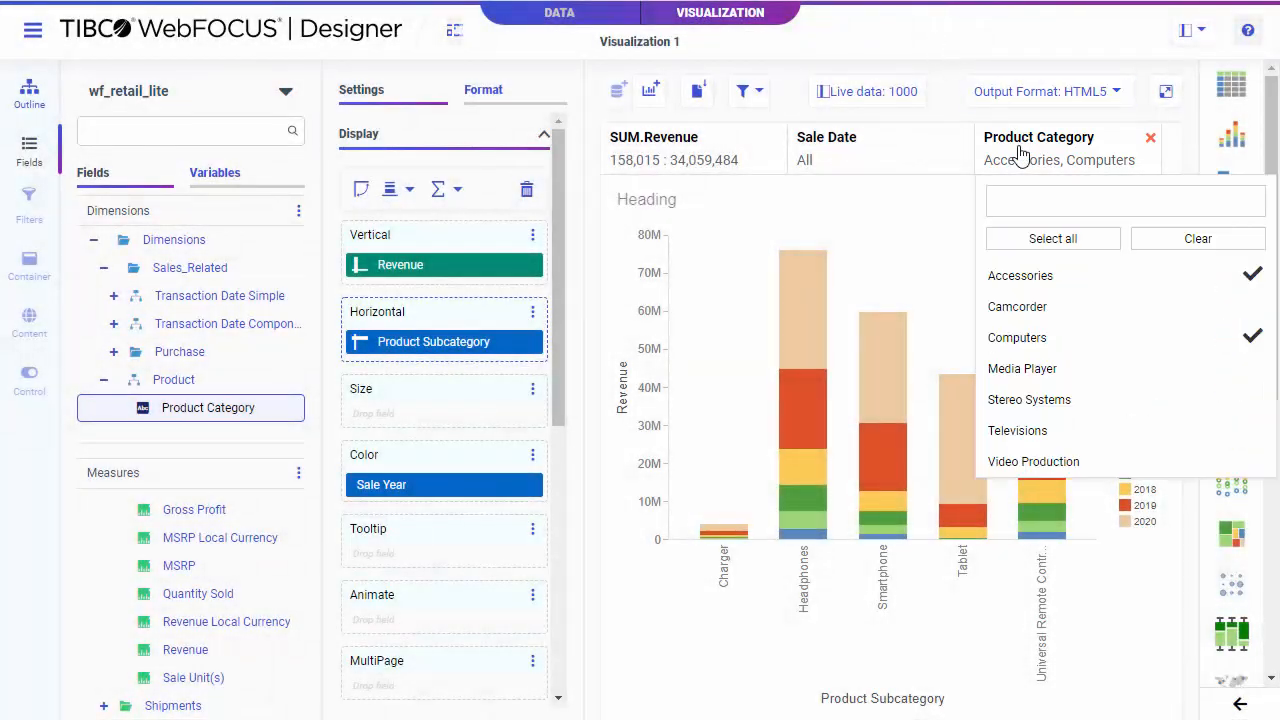
pyautogui.click(1022, 368)
pyautogui.click(1022, 55)
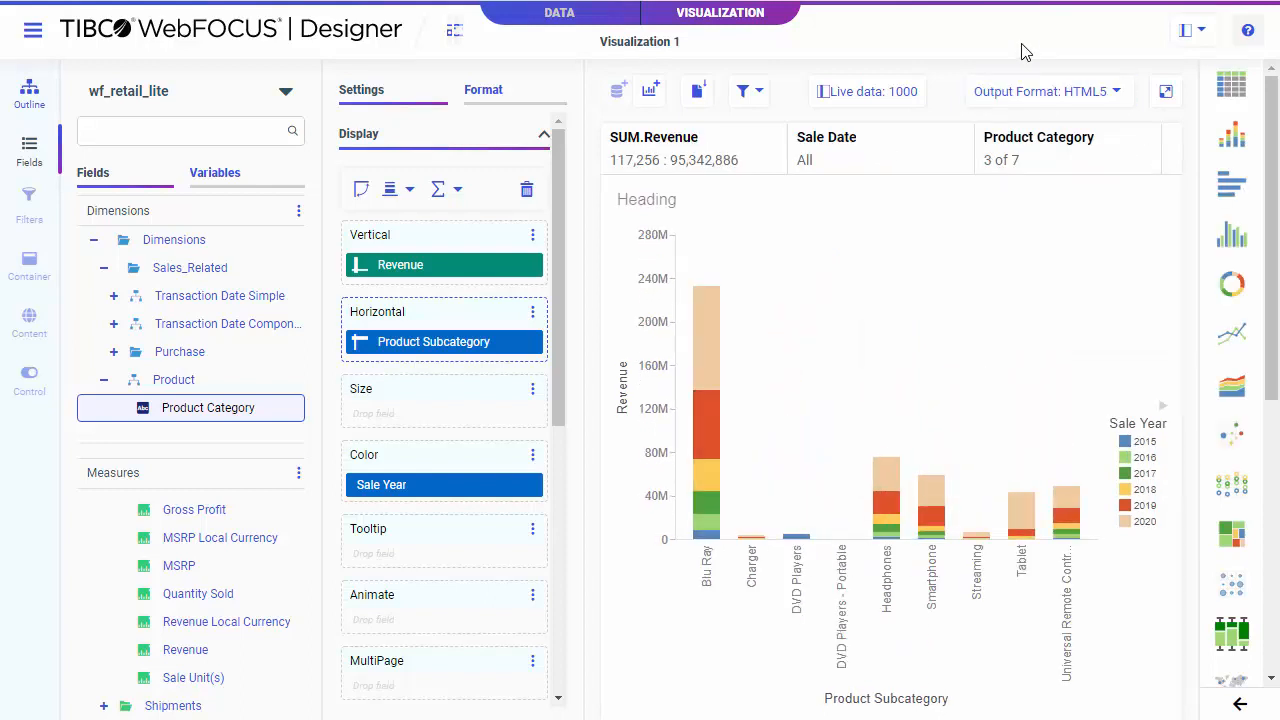
# Clear all selected values from the Product Category filter
pyautogui.click(1040, 152)
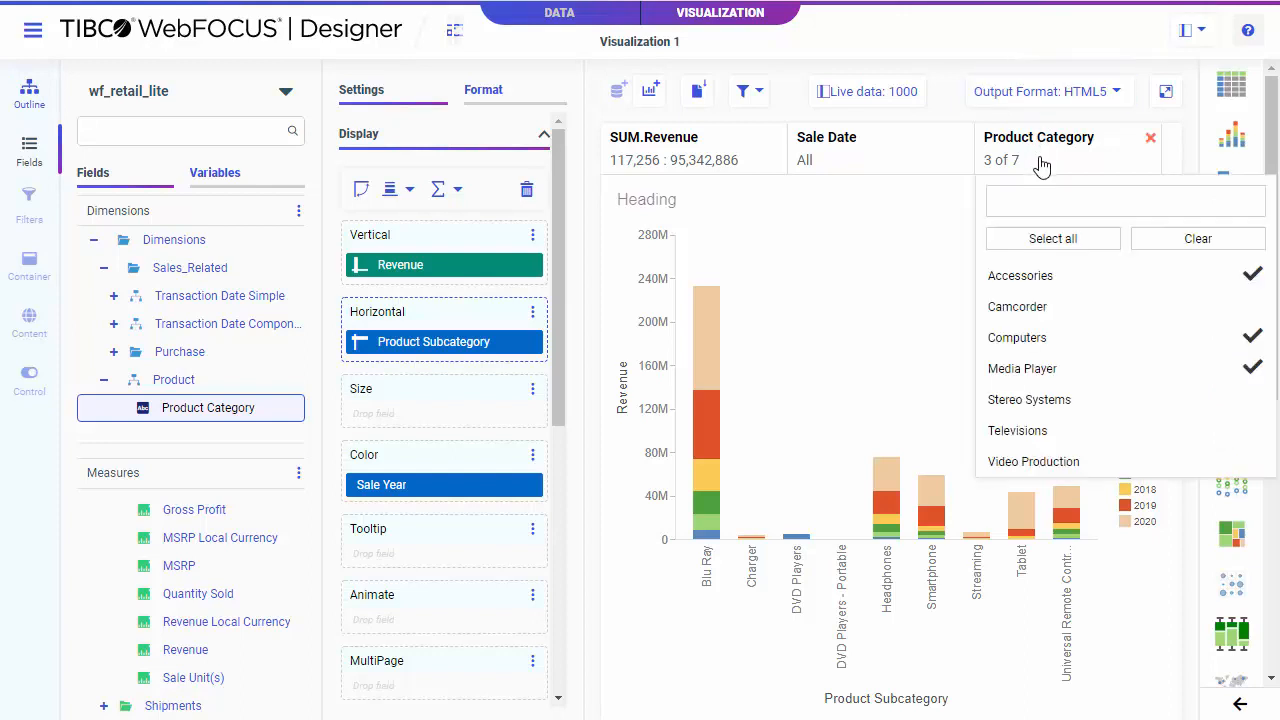
pyautogui.click(1172, 250)
pyautogui.click(1060, 47)
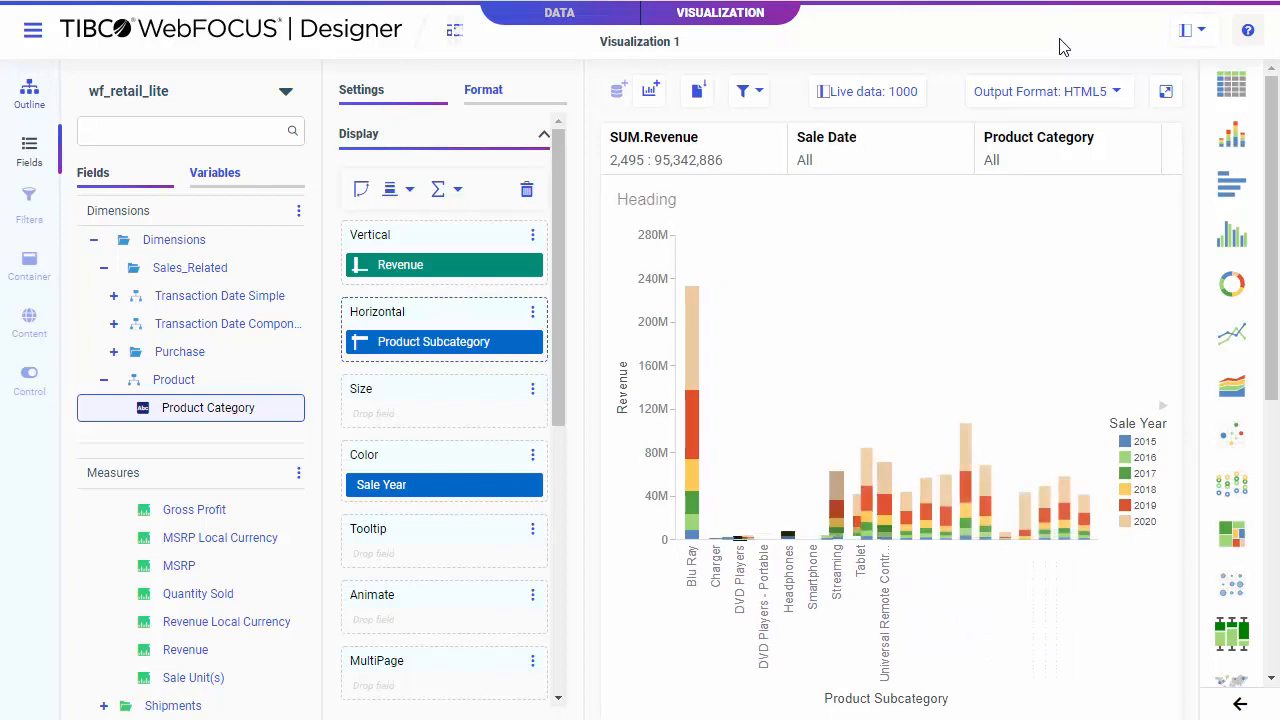
# Select Accessories, Computers and Media Player together in the Product Category filter
pyautogui.click(1060, 150)
pyautogui.click(1045, 278)
pyautogui.click(1038, 337)
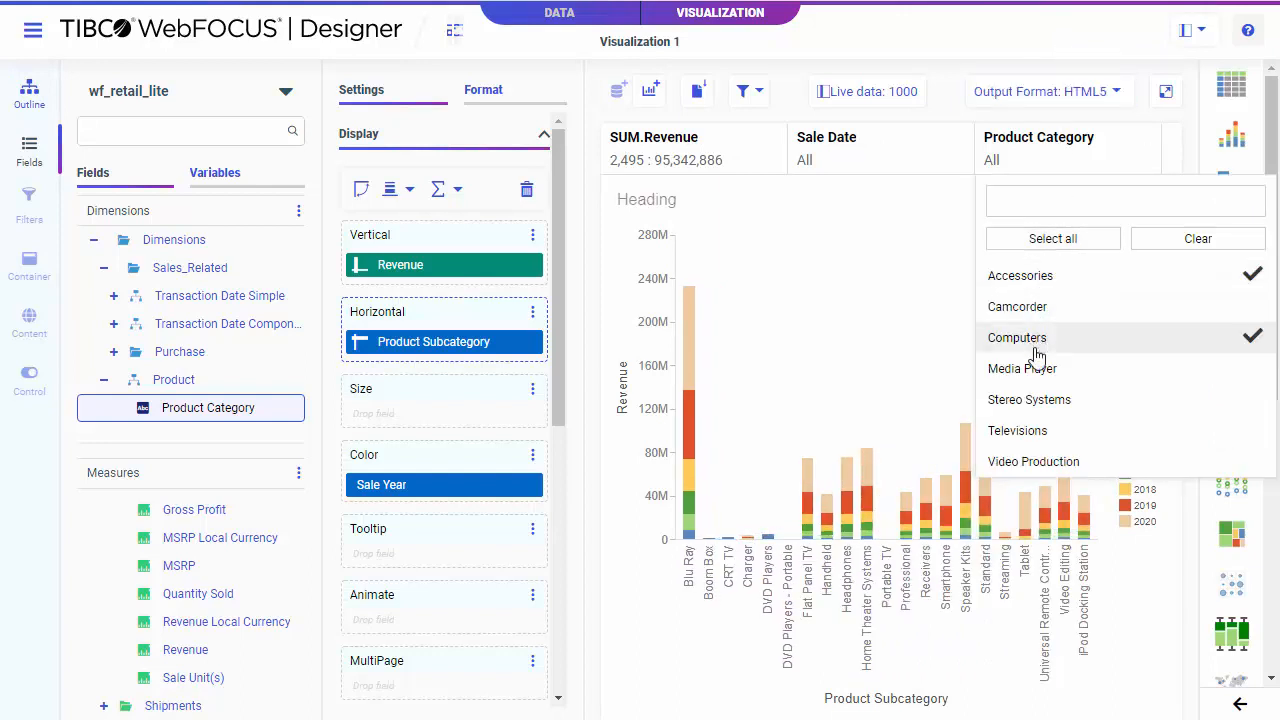
pyautogui.click(1042, 370)
pyautogui.click(1025, 52)
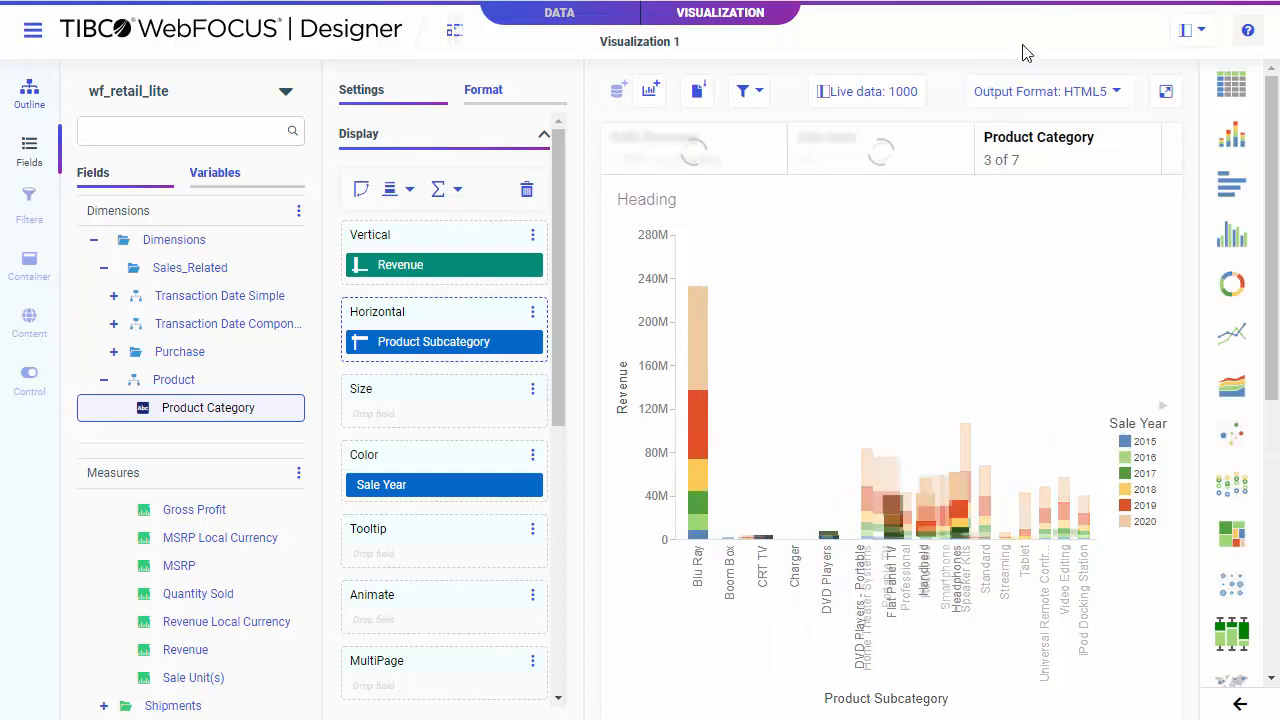
# Set the Product Category filter to exclude its selected values, and turn the exclusion off again
pyautogui.rightClick(1043, 165)
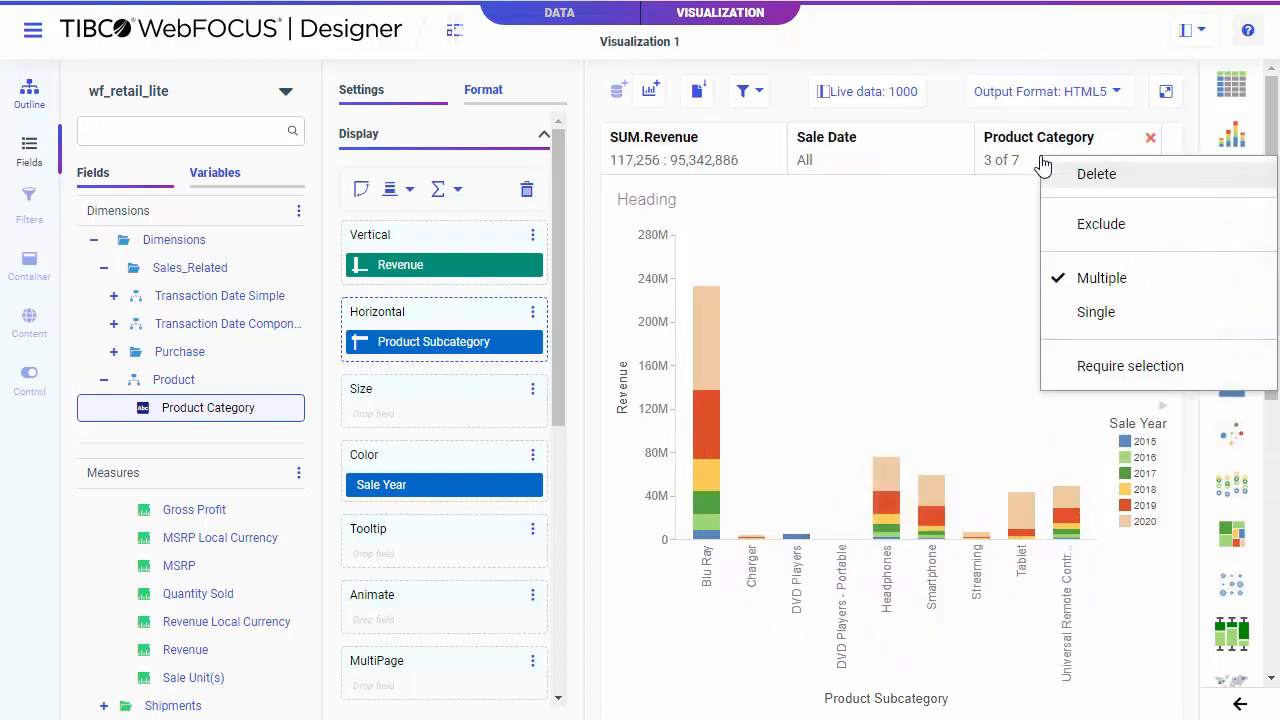
pyautogui.click(1062, 220)
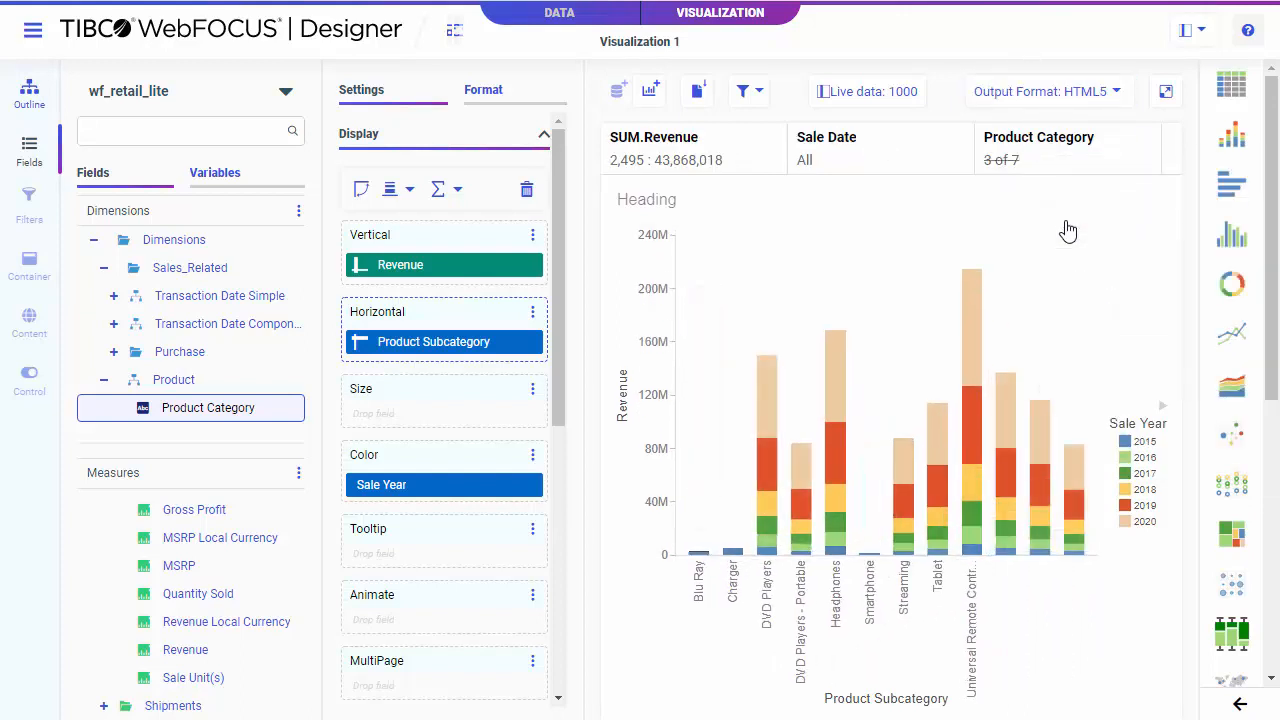
pyautogui.rightClick(1051, 166)
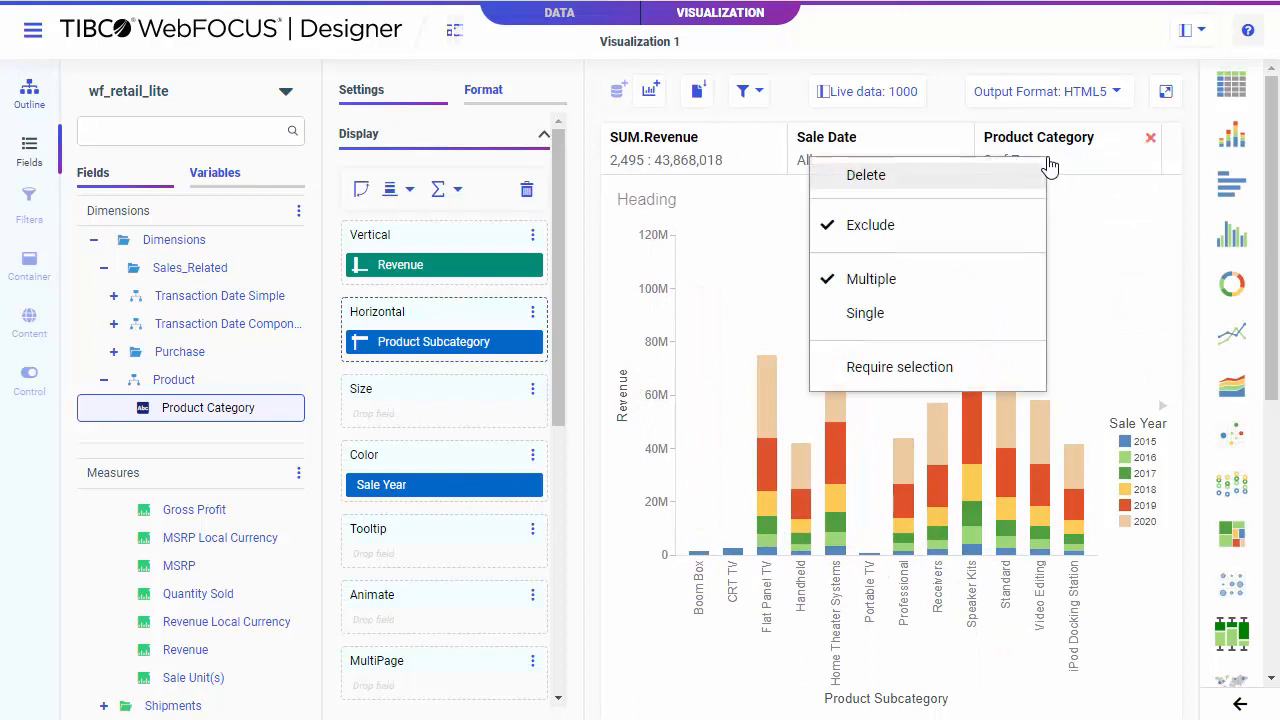
pyautogui.click(975, 227)
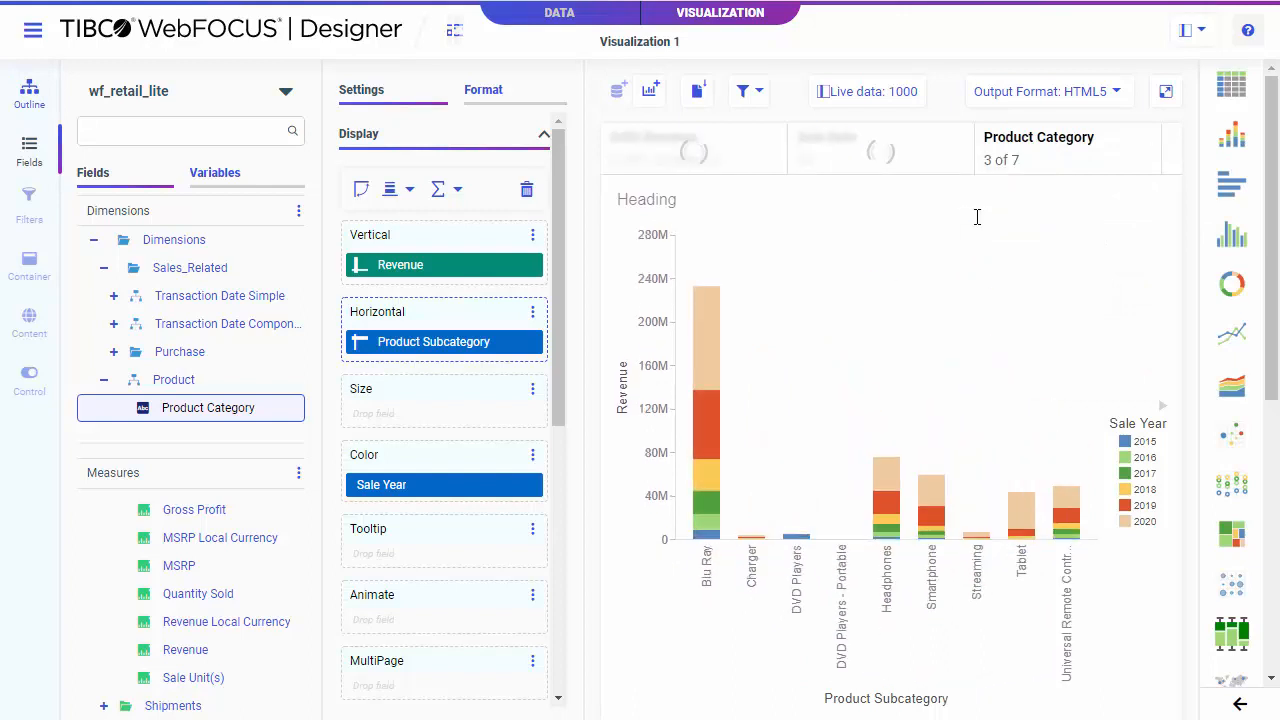
# Switch the Product Category filter to single selection and choose Televisions
pyautogui.rightClick(1042, 174)
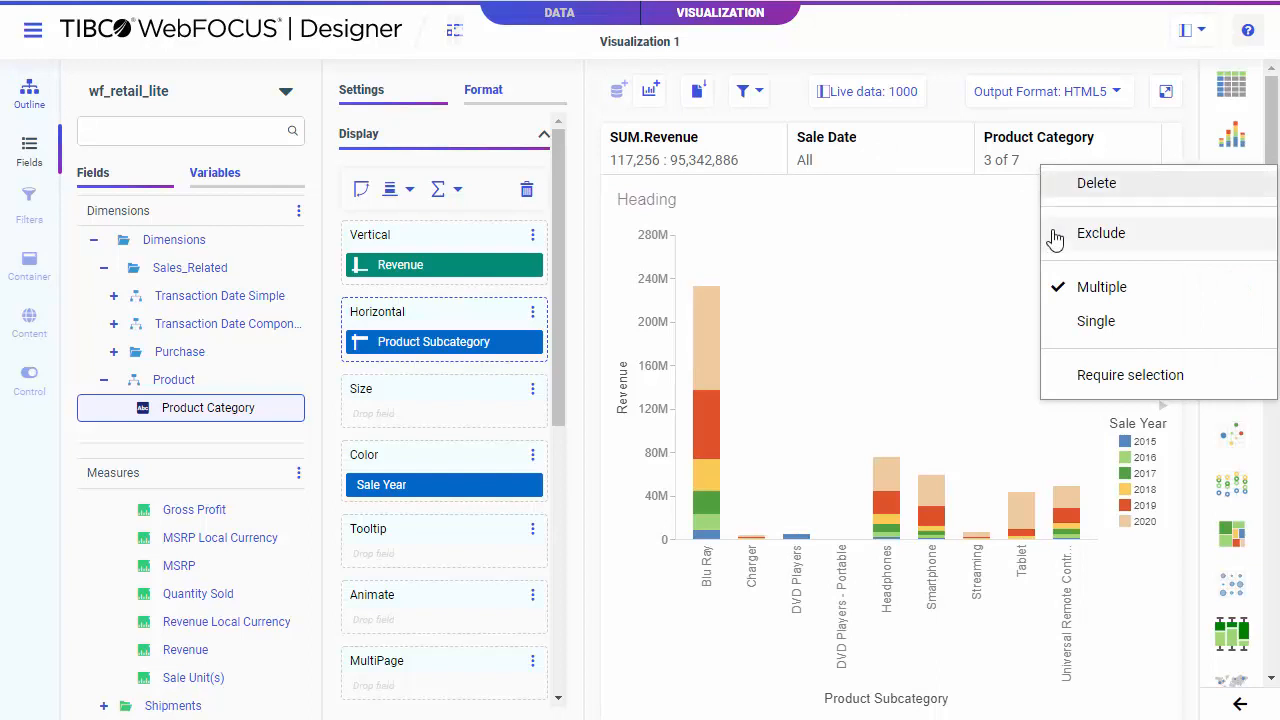
pyautogui.click(1086, 322)
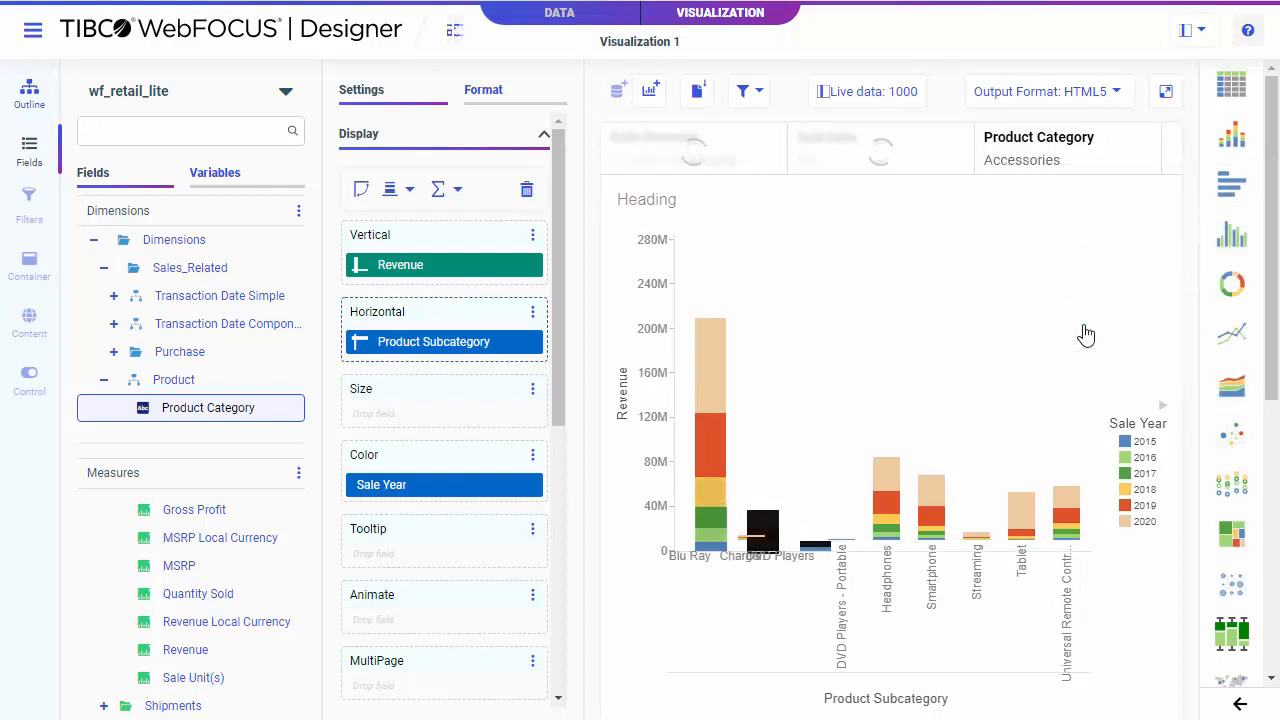
pyautogui.click(1068, 166)
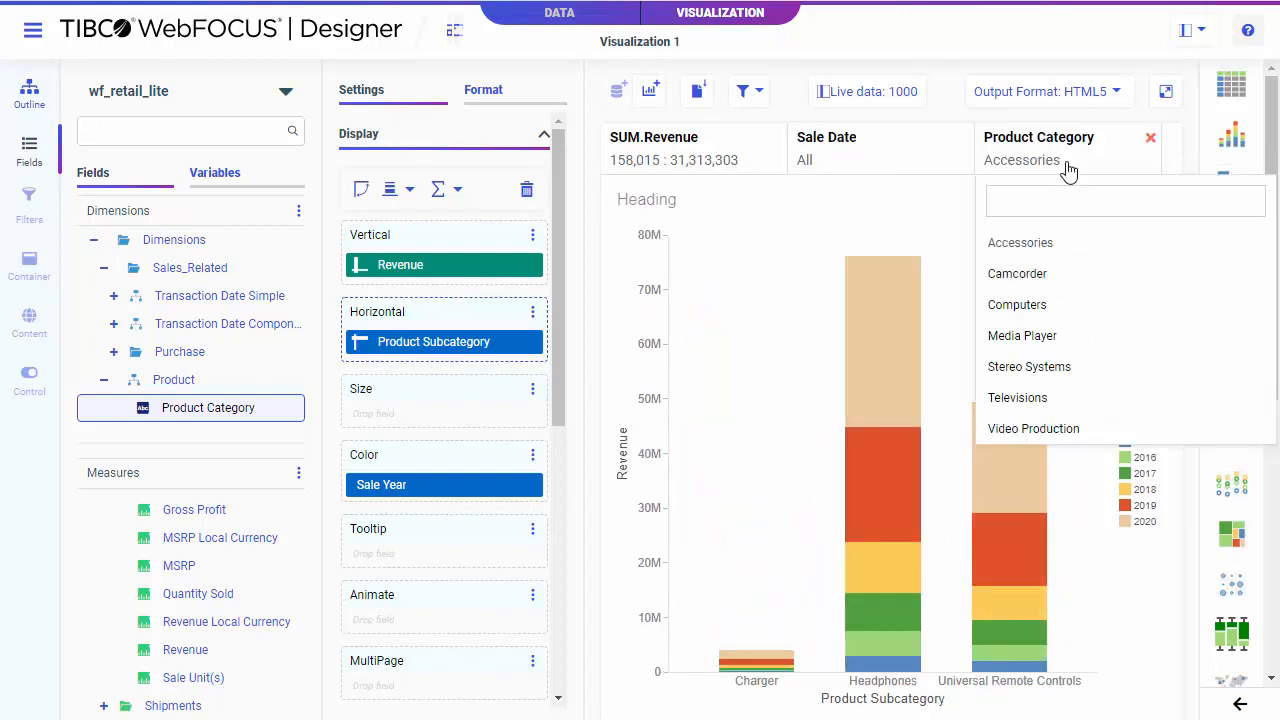
pyautogui.click(1048, 400)
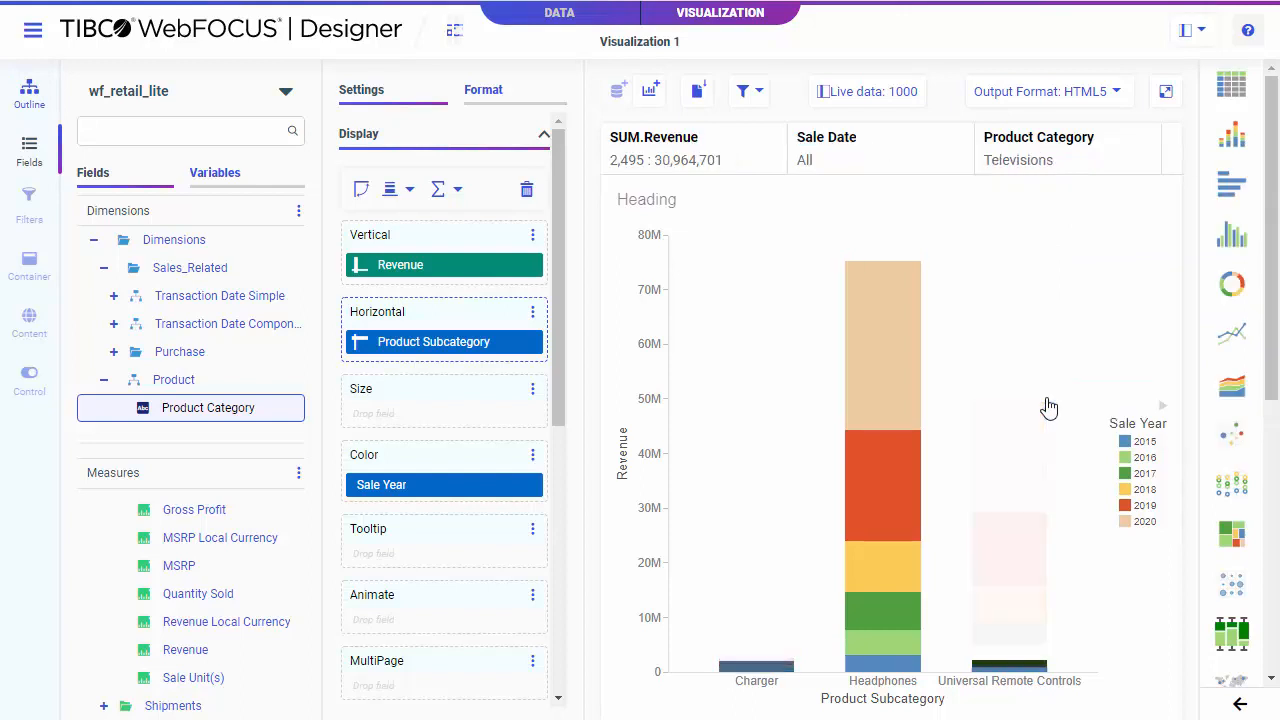
# Add the Brand field from Model Details to the filter toolbar and set it to Panasonic
pyautogui.scroll(-3, 166, 331)
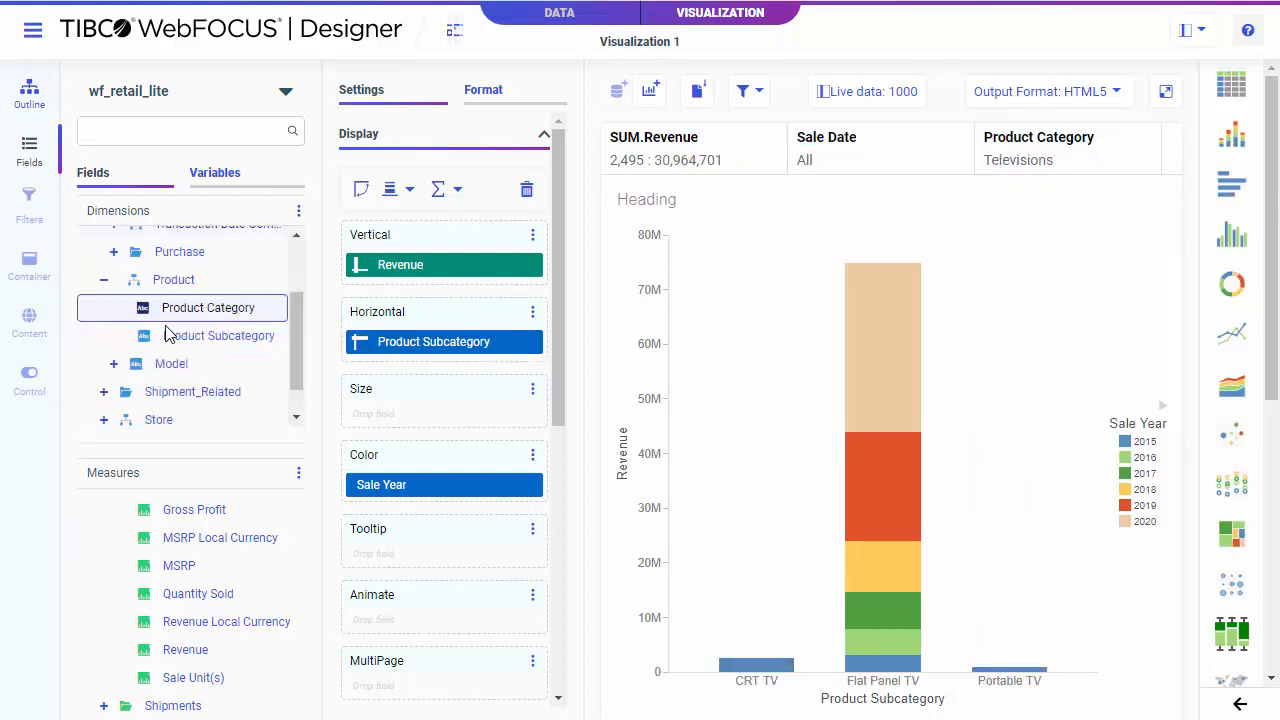
pyautogui.click(114, 326)
pyautogui.moveTo(195, 410); pyautogui.dragTo(1168, 155)
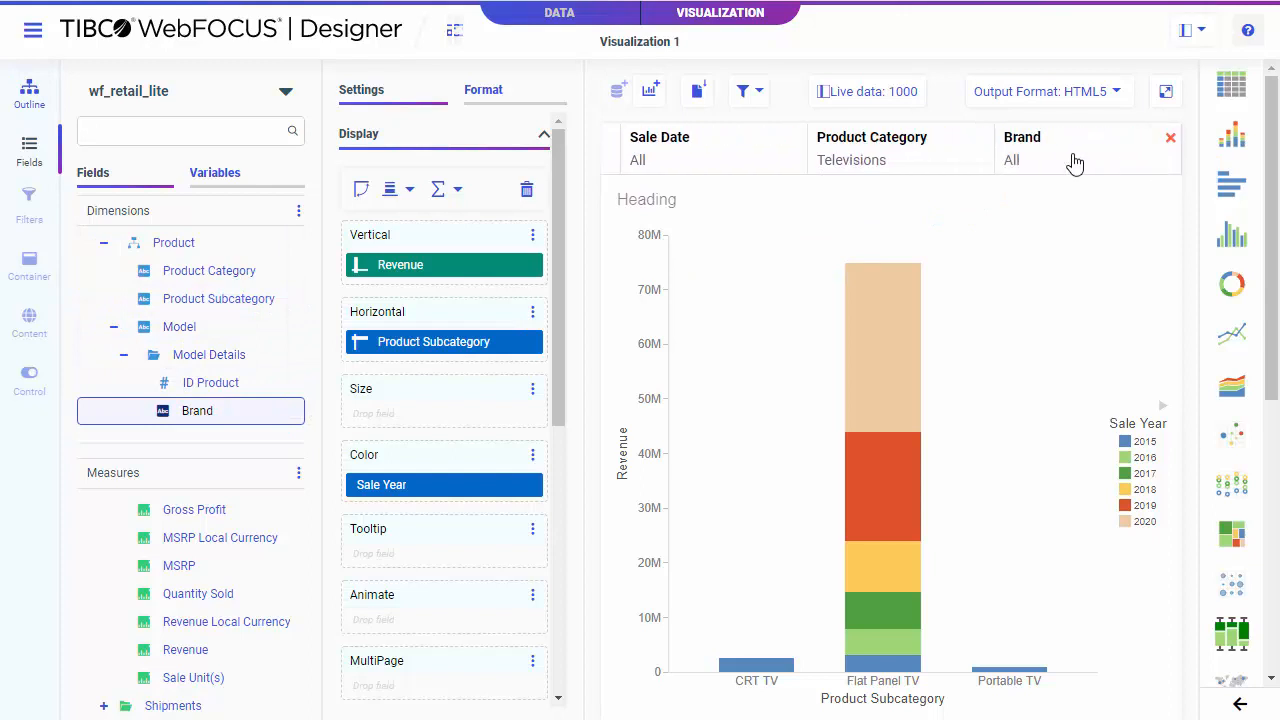
pyautogui.click(1071, 162)
pyautogui.click(974, 369)
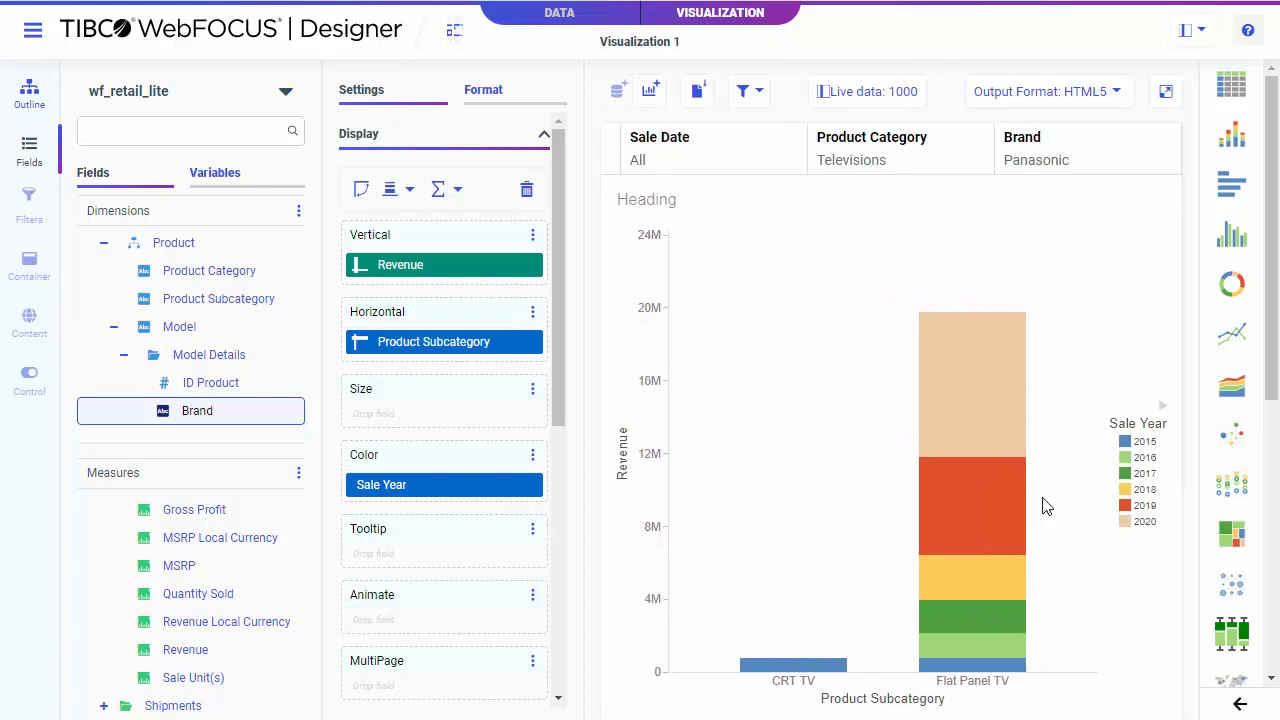
# Check which Product Category values are available with the Brand filter applied
pyautogui.click(905, 175)
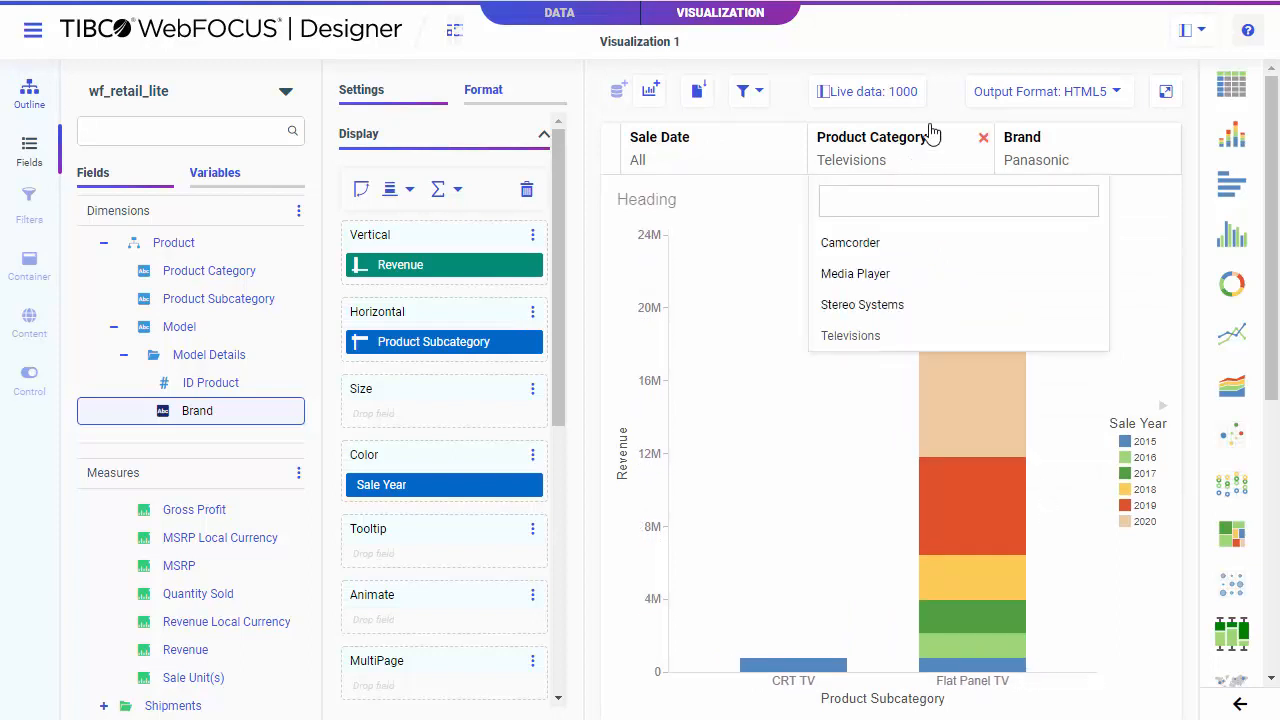
pyautogui.click(947, 62)
# Lower the upper limit of the SUM.Revenue filter range to 2,976,120
pyautogui.click(614, 150)
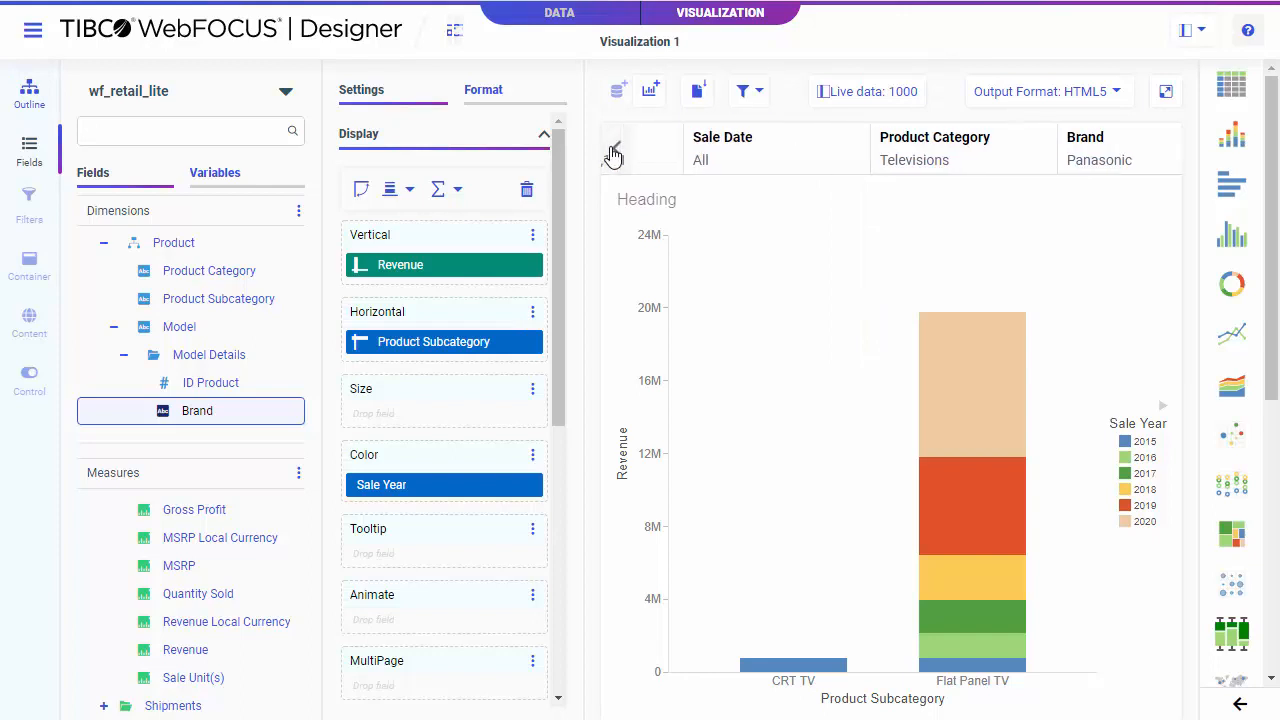
pyautogui.click(688, 162)
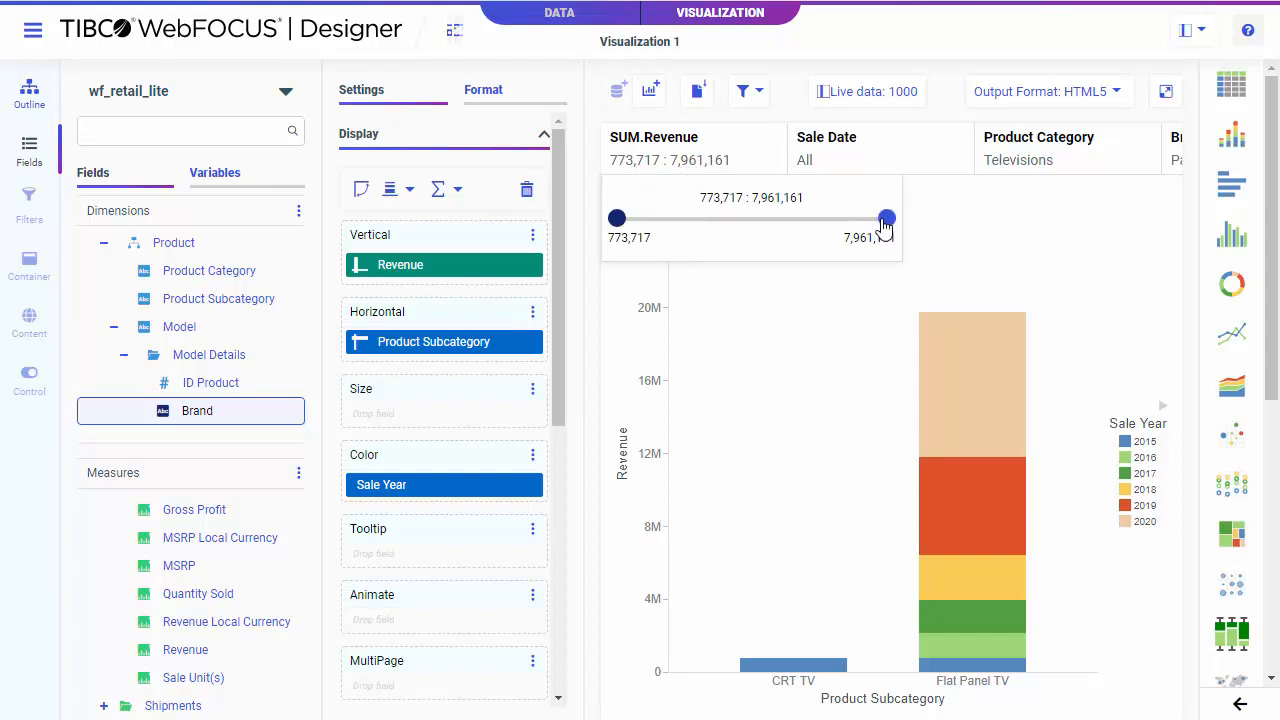
pyautogui.moveTo(885, 226); pyautogui.dragTo(699, 228)
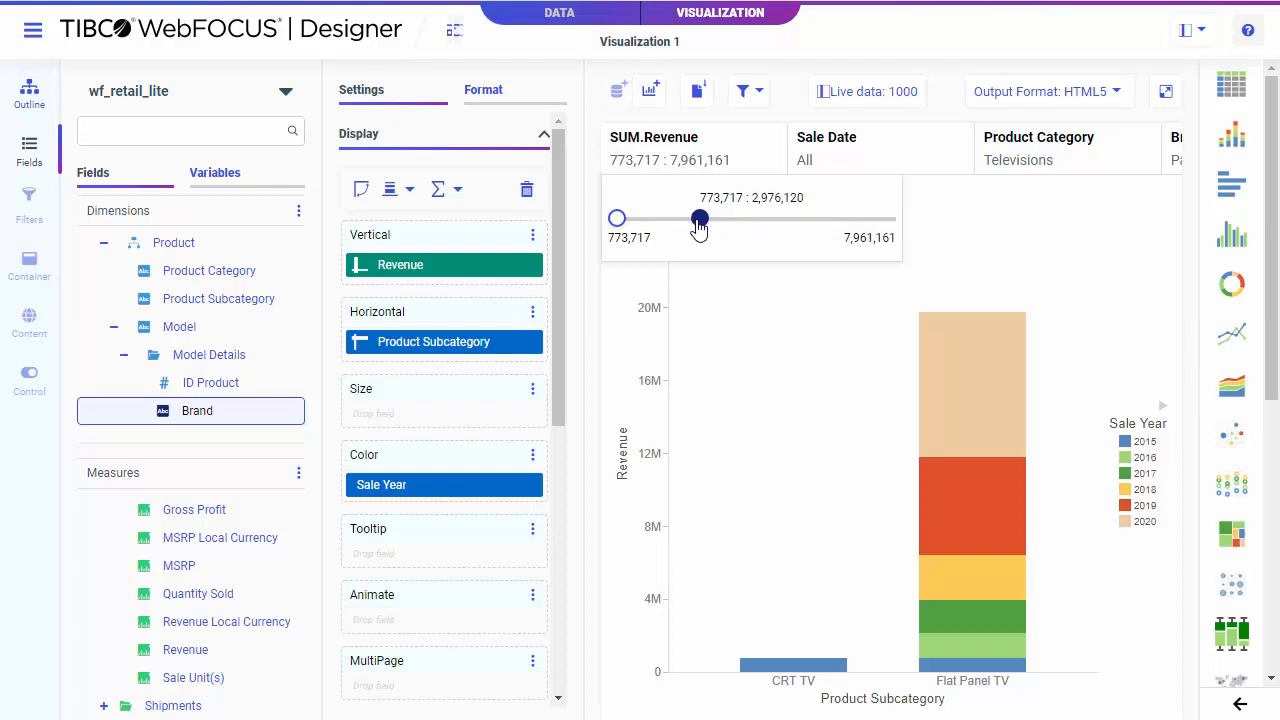
pyautogui.click(710, 296)
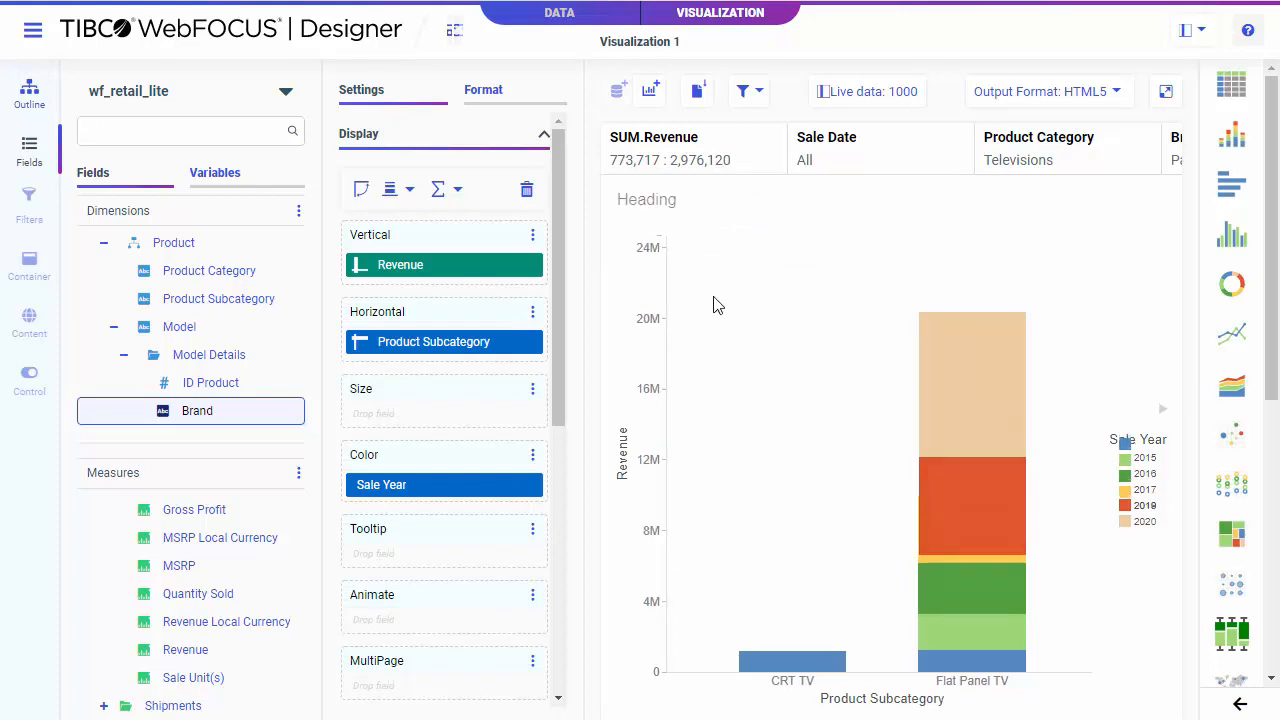
# Reset the upper limit of the SUM.Revenue filter range to 7,961,161
pyautogui.click(724, 168)
pyautogui.moveTo(700, 222); pyautogui.dragTo(889, 216)
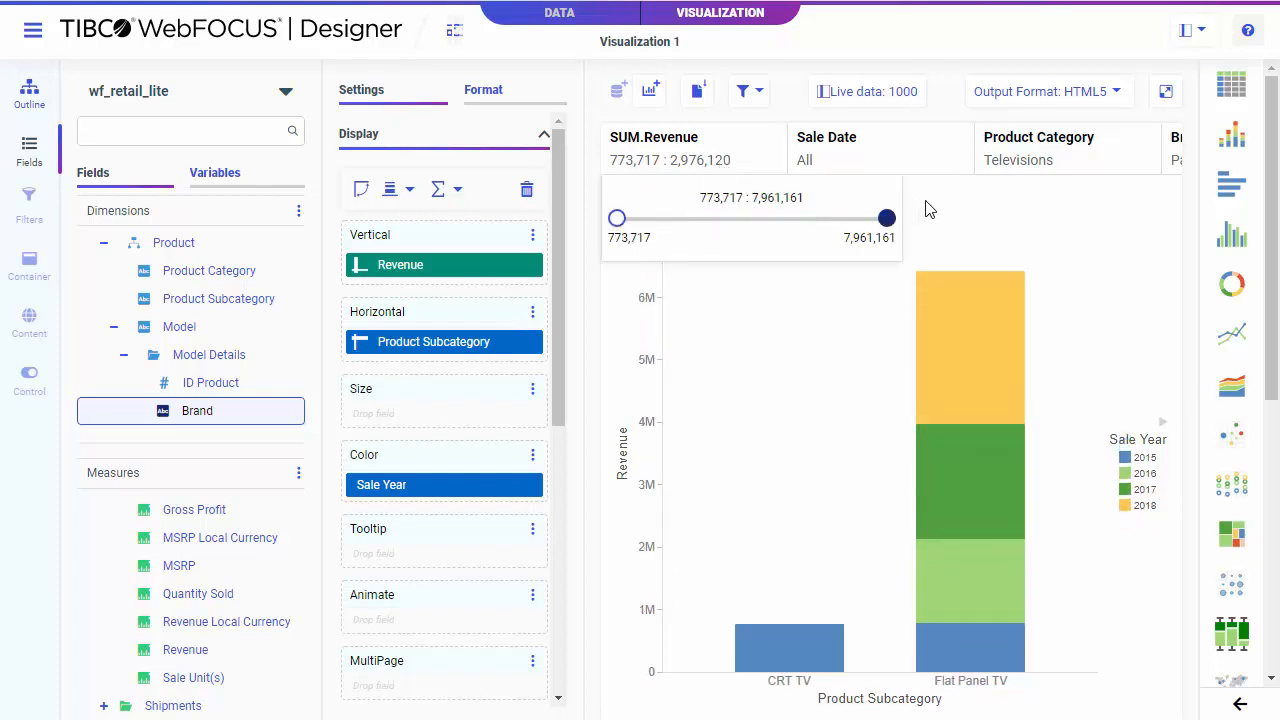
pyautogui.click(951, 219)
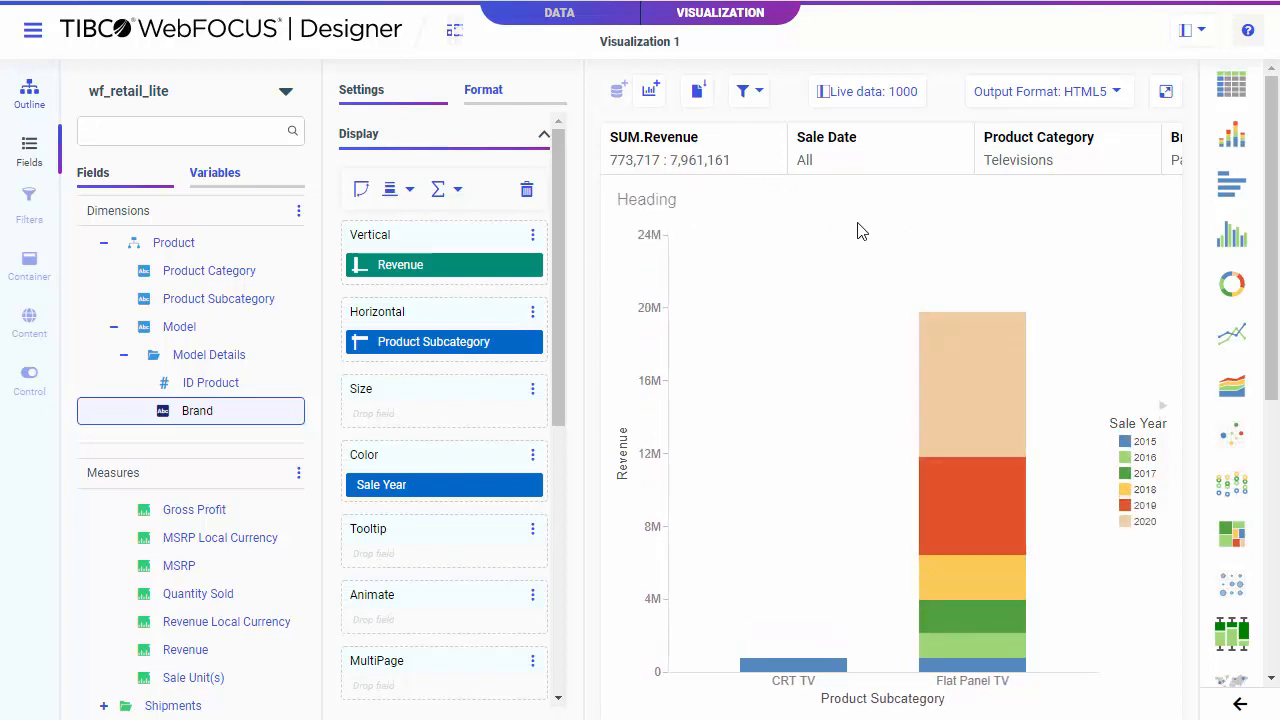
# Make the Revenue filter work on Detail values instead of Summary
pyautogui.rightClick(677, 160)
pyautogui.moveTo(774, 415)
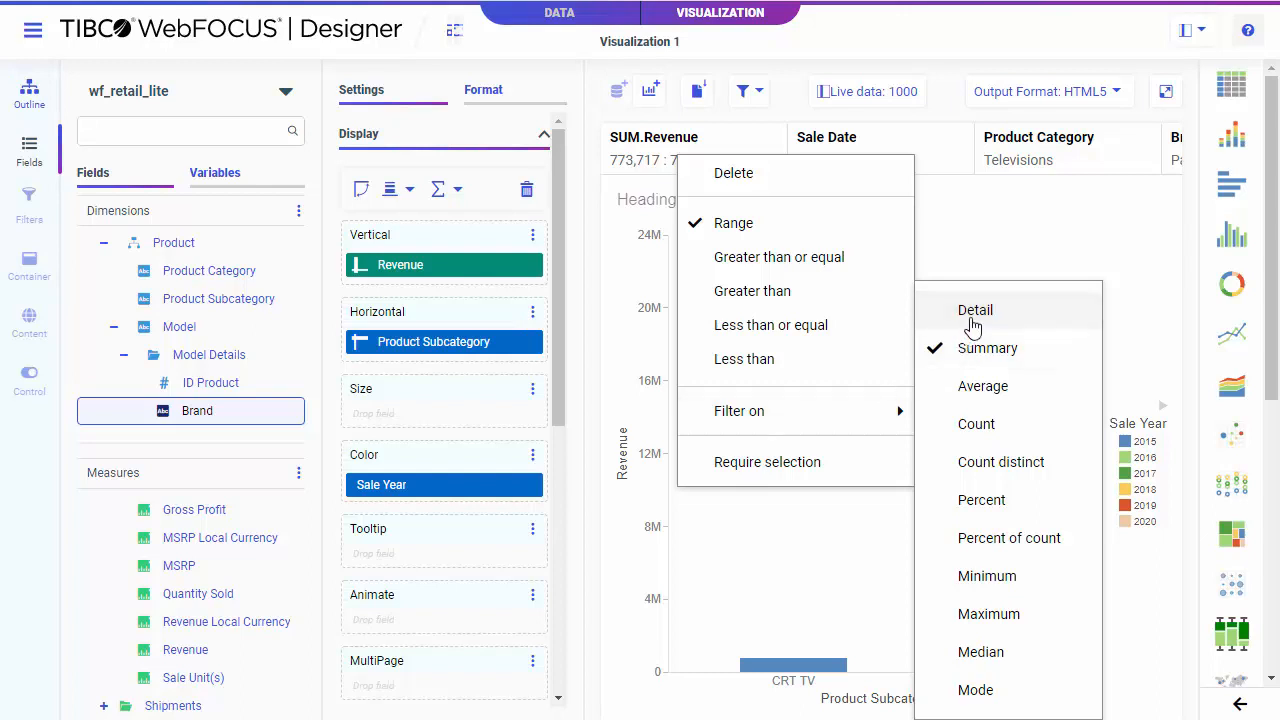
pyautogui.click(974, 325)
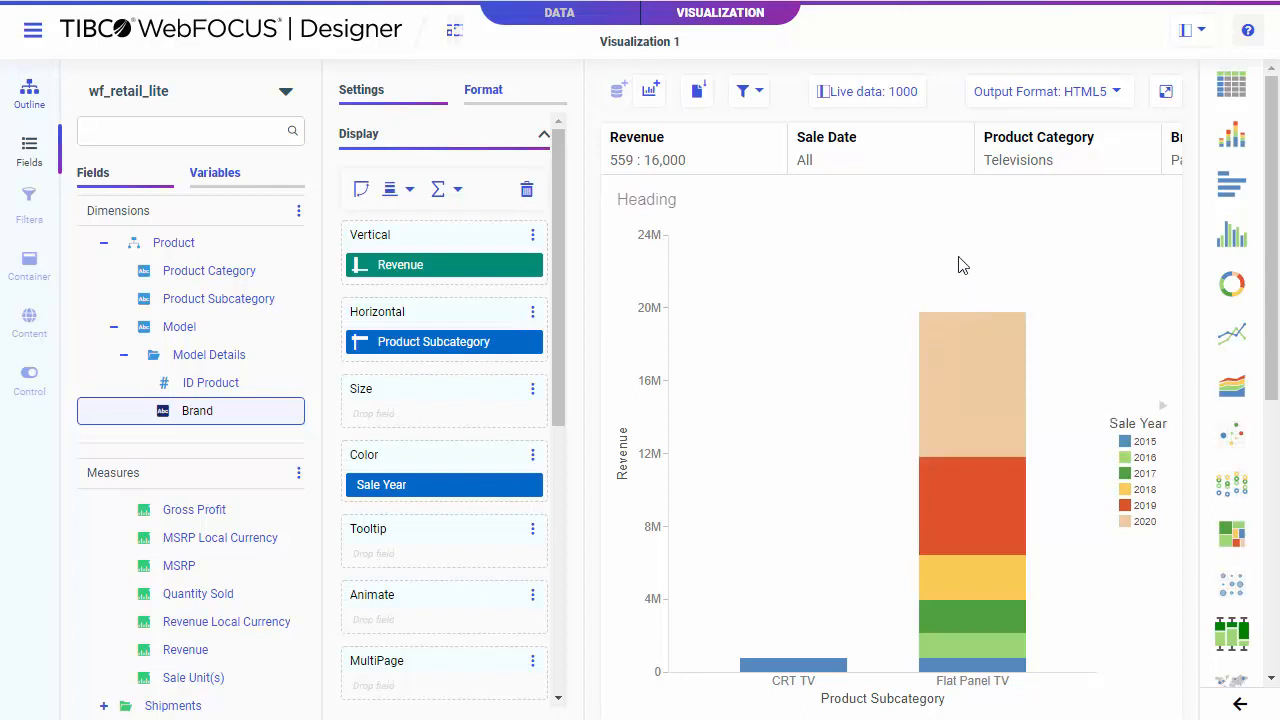
# Change the Revenue filter's comparison type to Greater than or equal and open its value slider
pyautogui.click(686, 164)
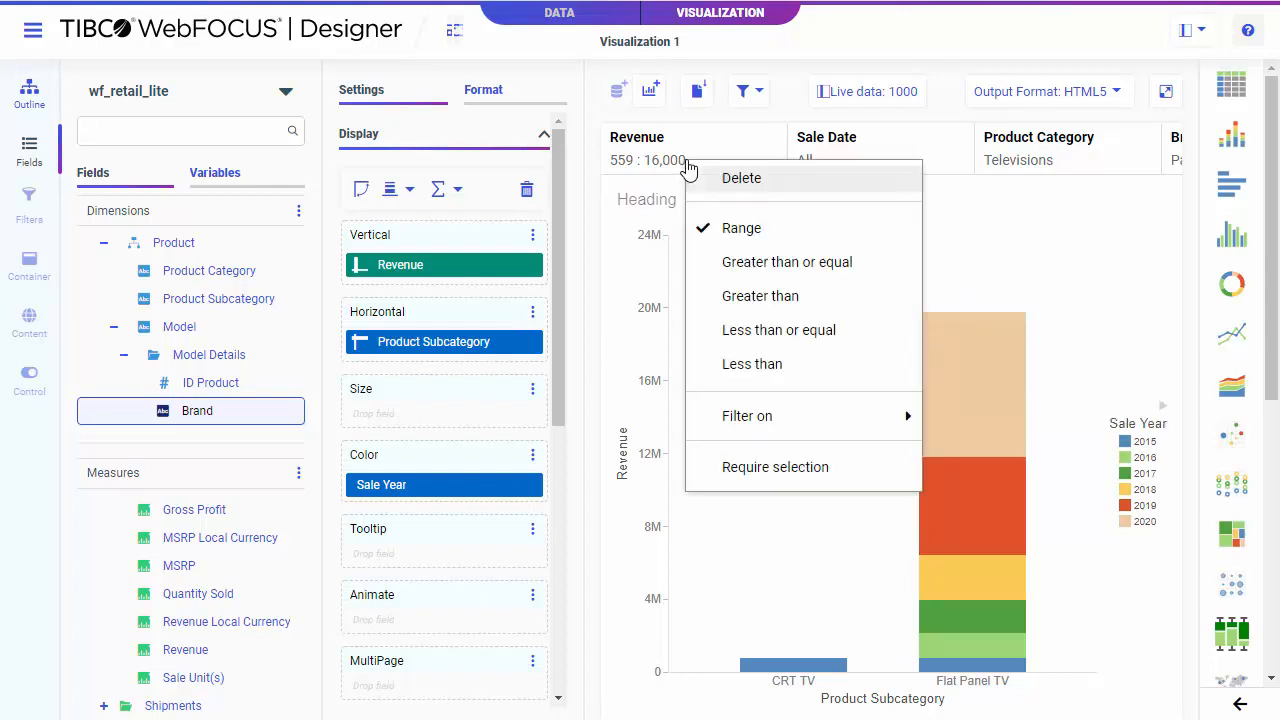
pyautogui.click(768, 264)
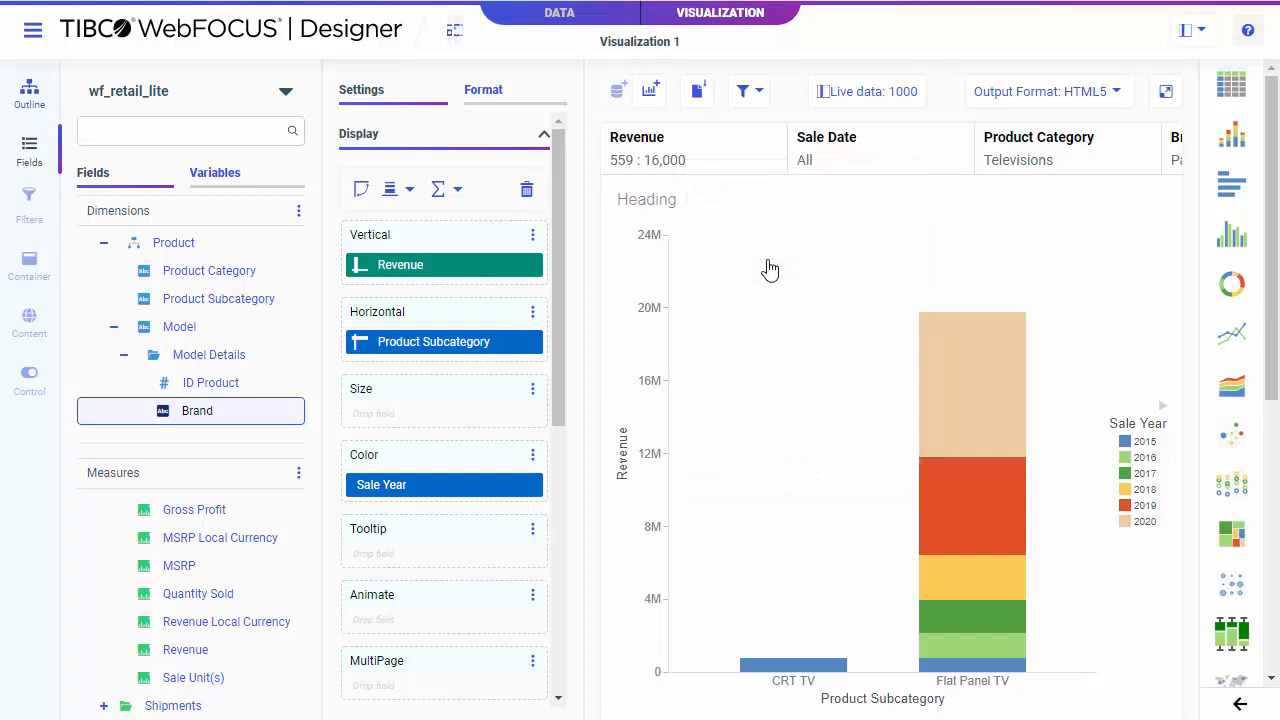
pyautogui.click(706, 160)
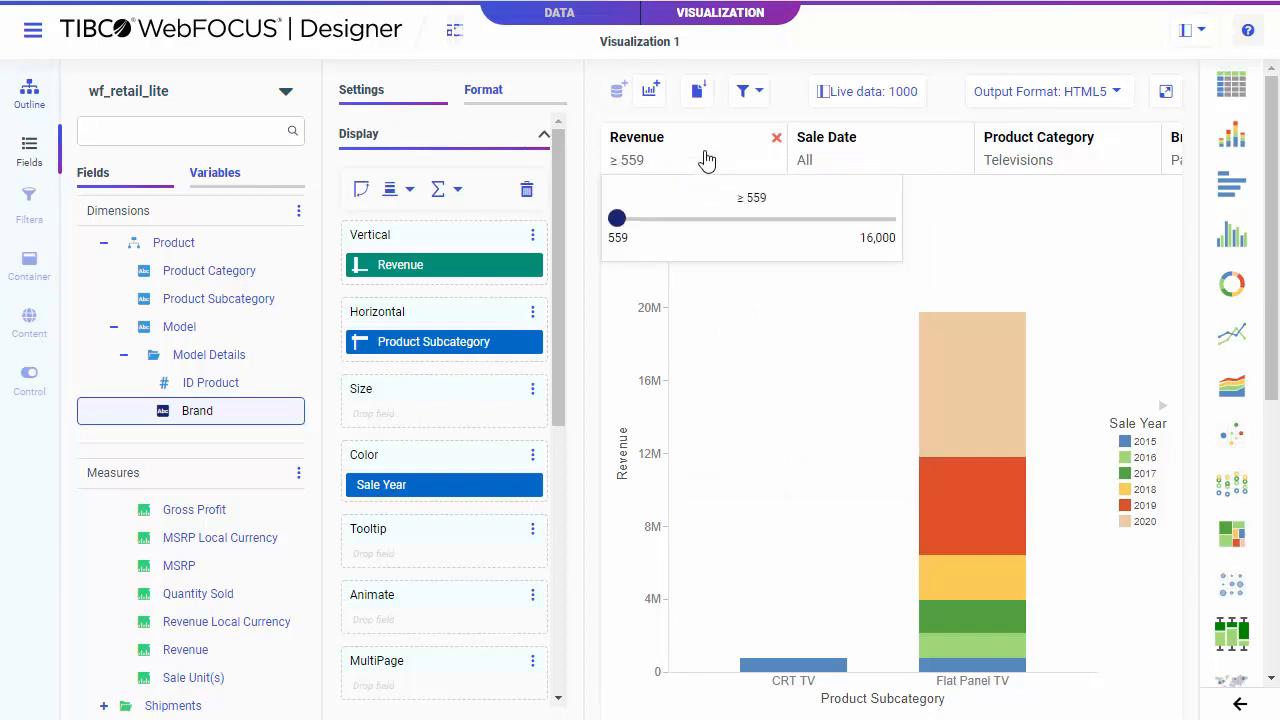
# Switch the Revenue filter to Less than or equal and set its limit to 4,969
pyautogui.rightClick(706, 160)
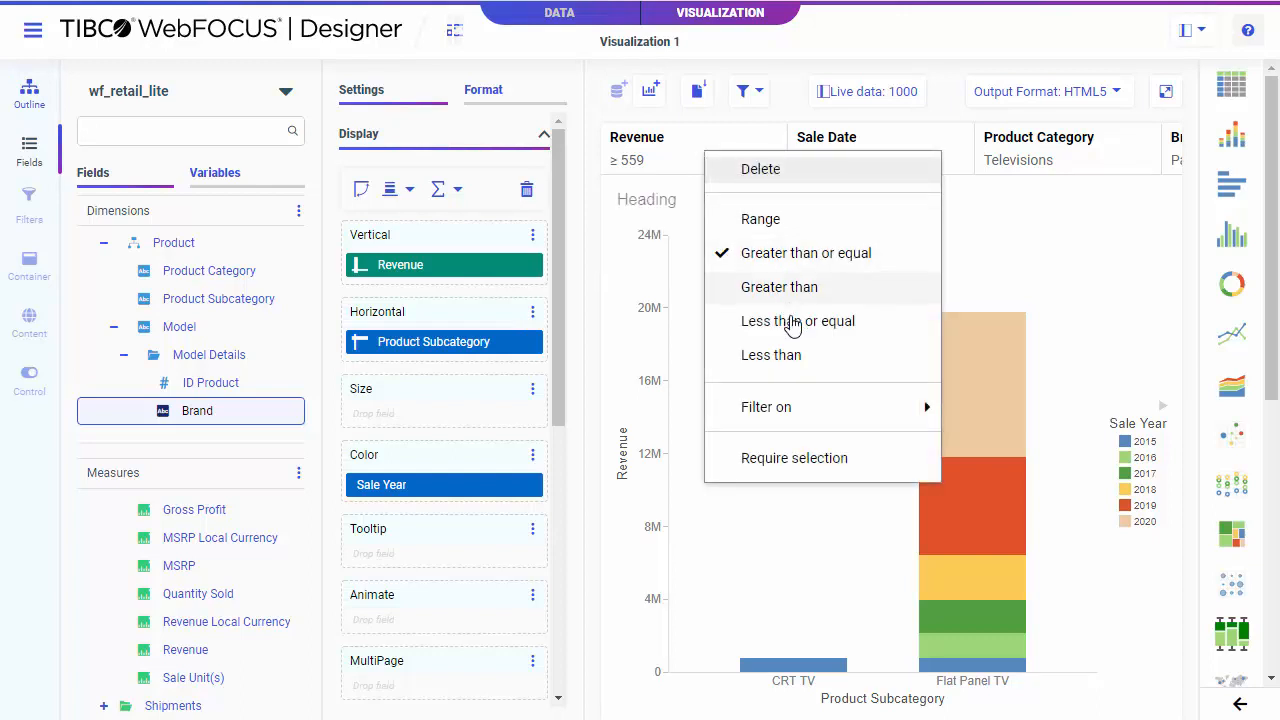
pyautogui.click(791, 322)
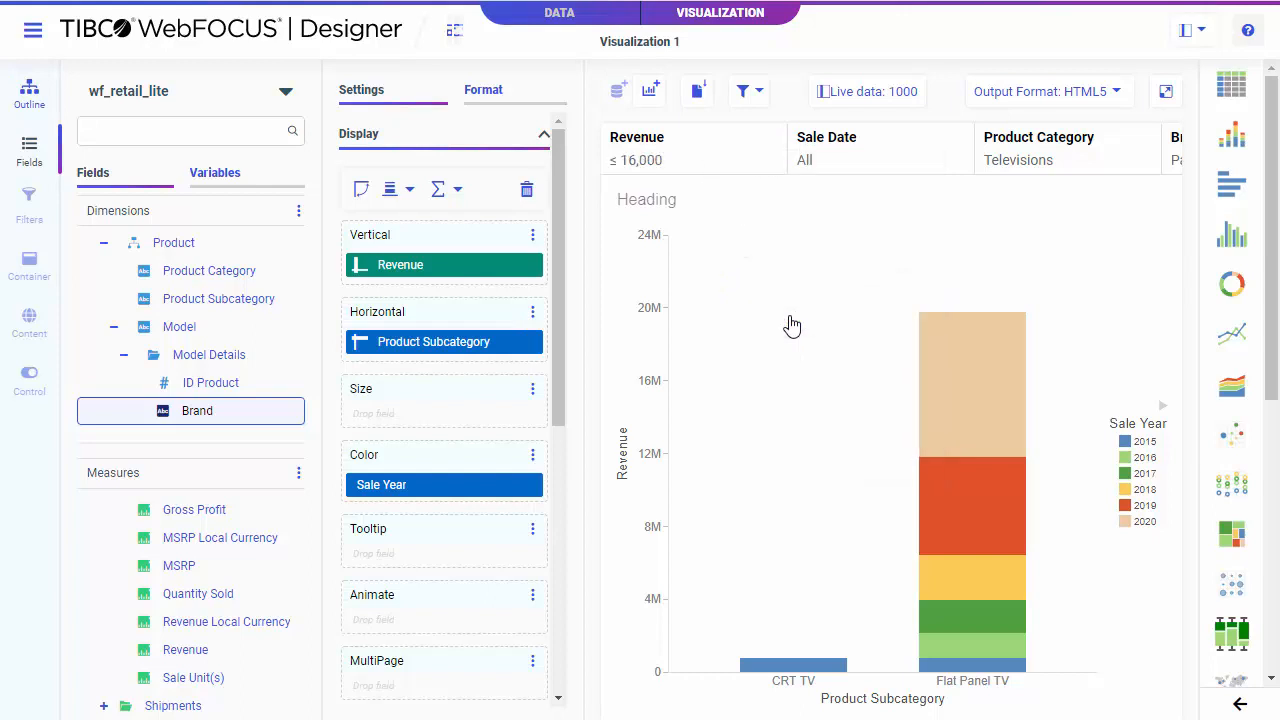
pyautogui.click(674, 156)
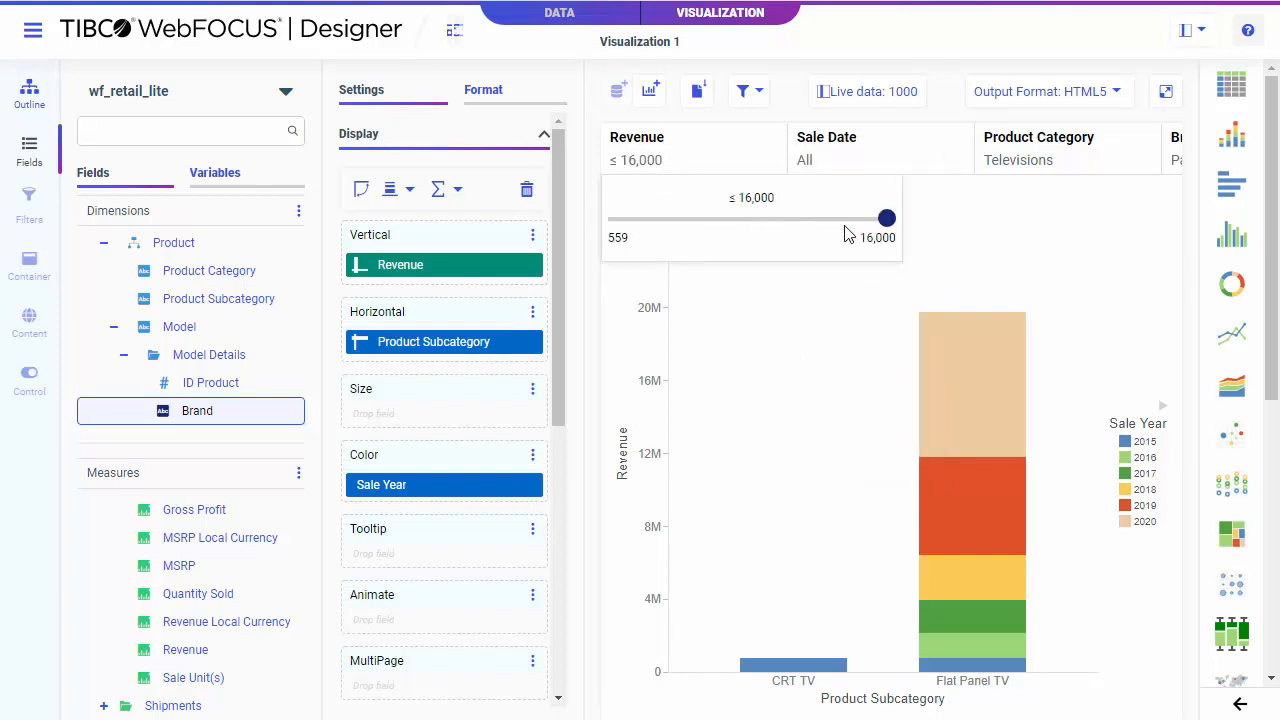
pyautogui.moveTo(886, 219); pyautogui.dragTo(688, 228)
pyautogui.click(748, 304)
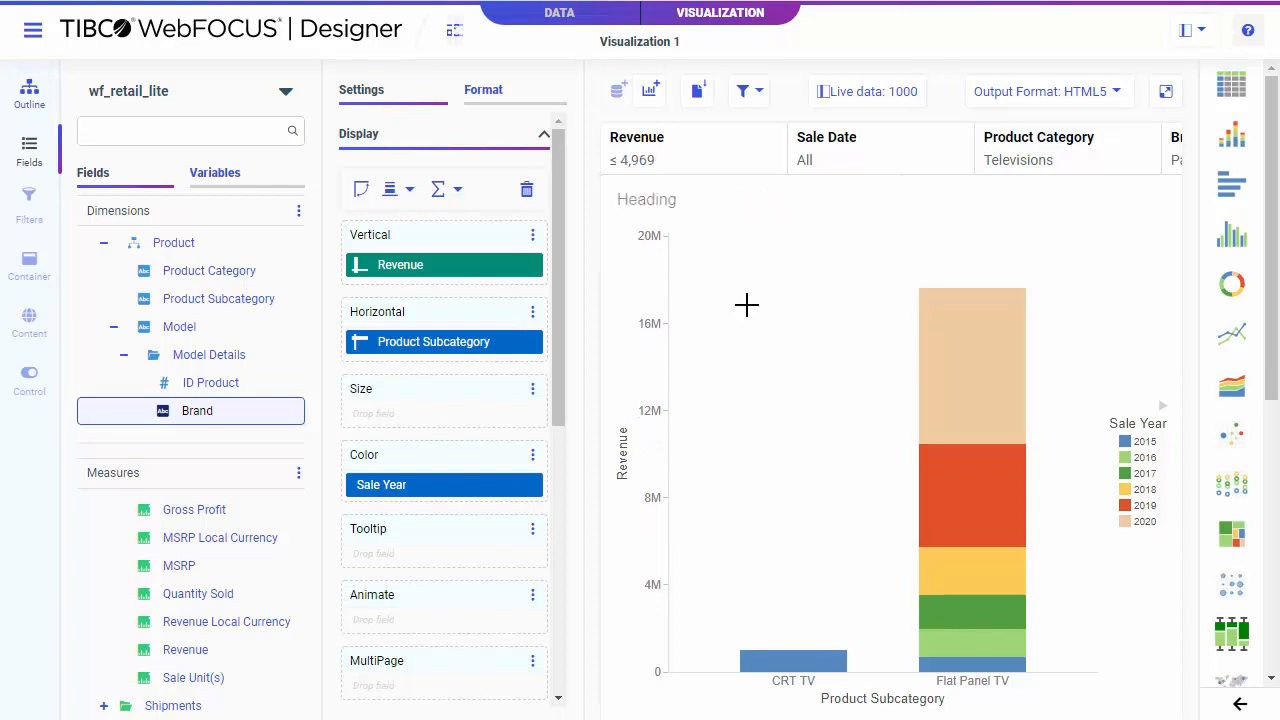
# Change the Revenue filter to Greater than or equal with a minimum value of 1,537
pyautogui.rightClick(712, 152)
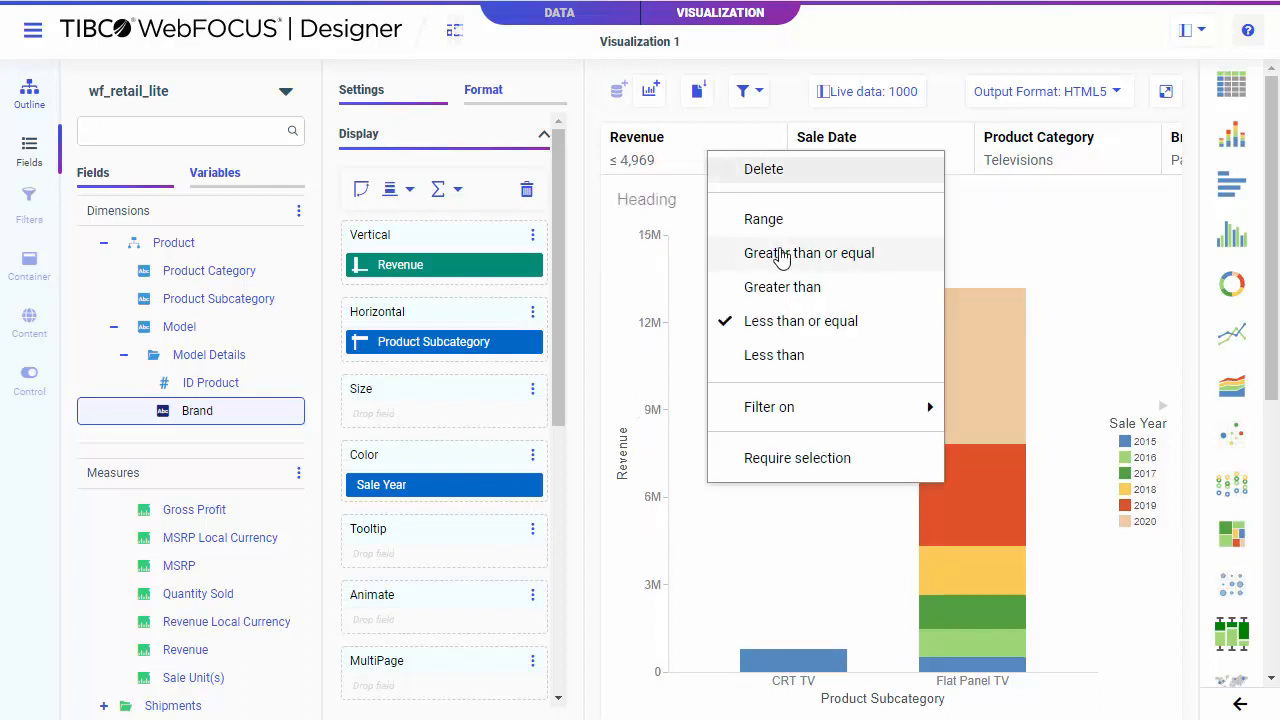
pyautogui.click(781, 256)
pyautogui.click(706, 172)
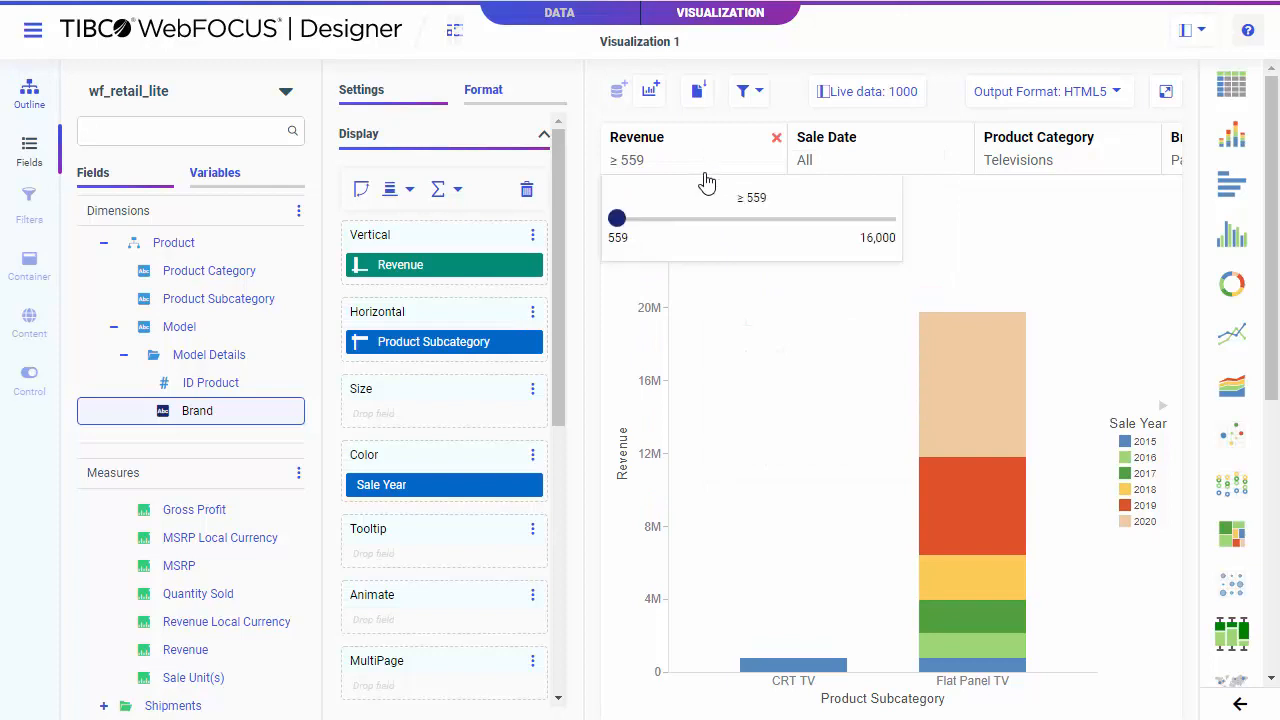
pyautogui.moveTo(617, 218); pyautogui.dragTo(635, 218)
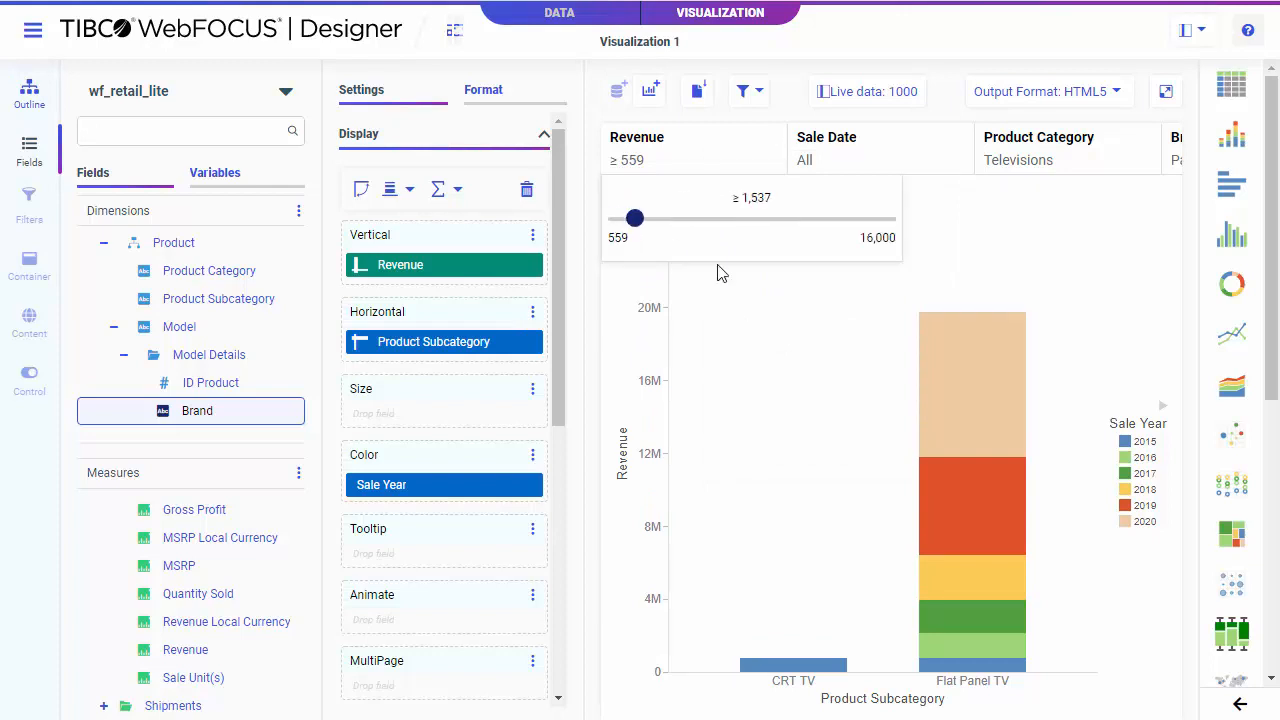
pyautogui.click(751, 292)
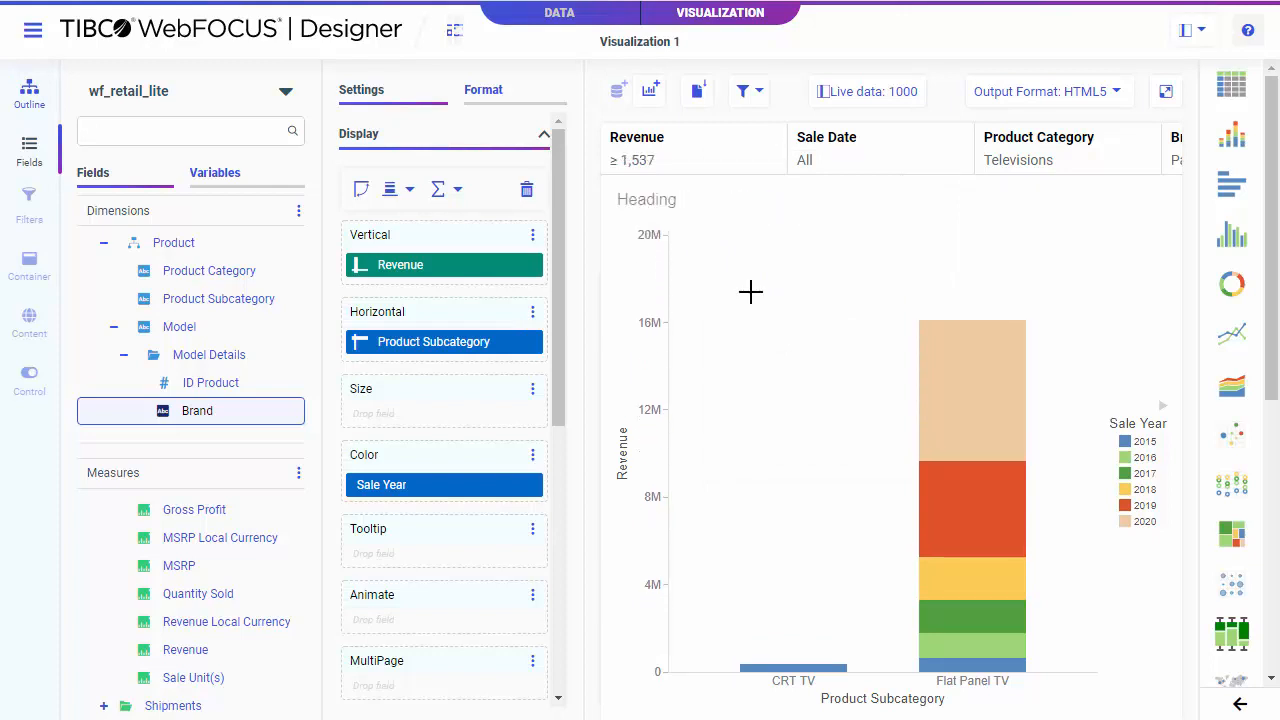
# Set a custom Sale Date filter range from 1/1/2019 to 1/1/2021
pyautogui.click(818, 166)
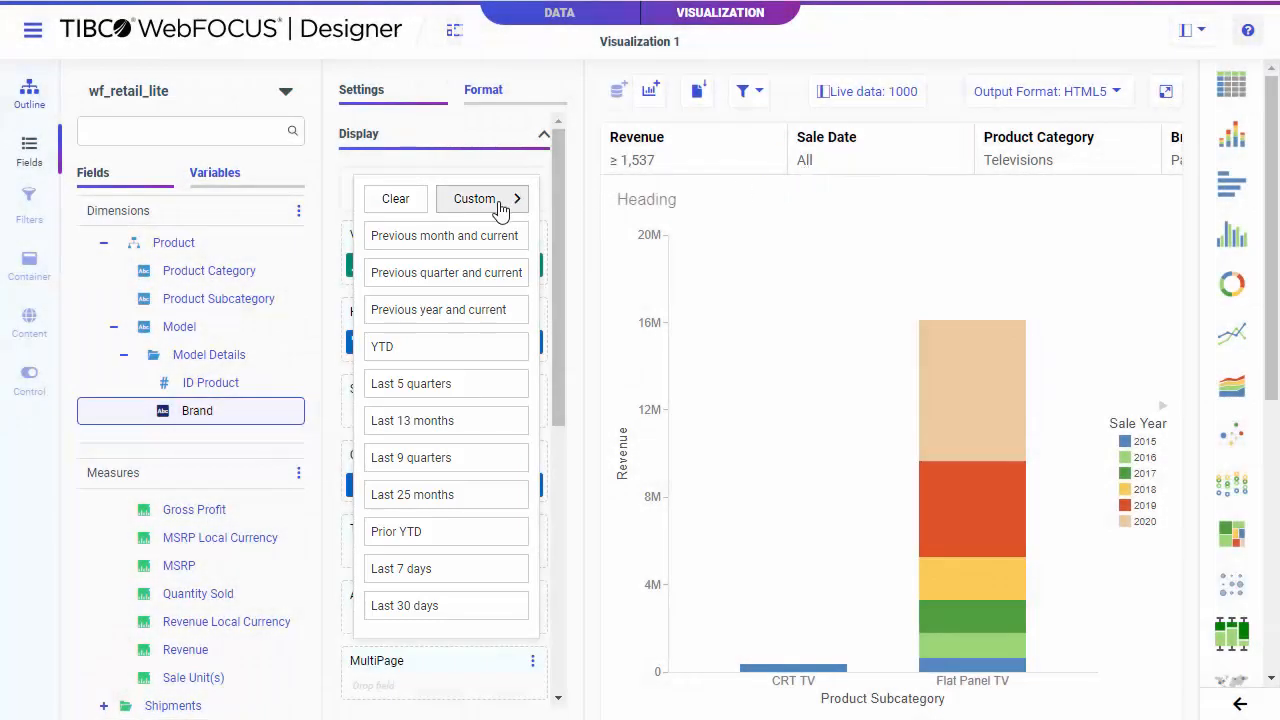
pyautogui.click(500, 205)
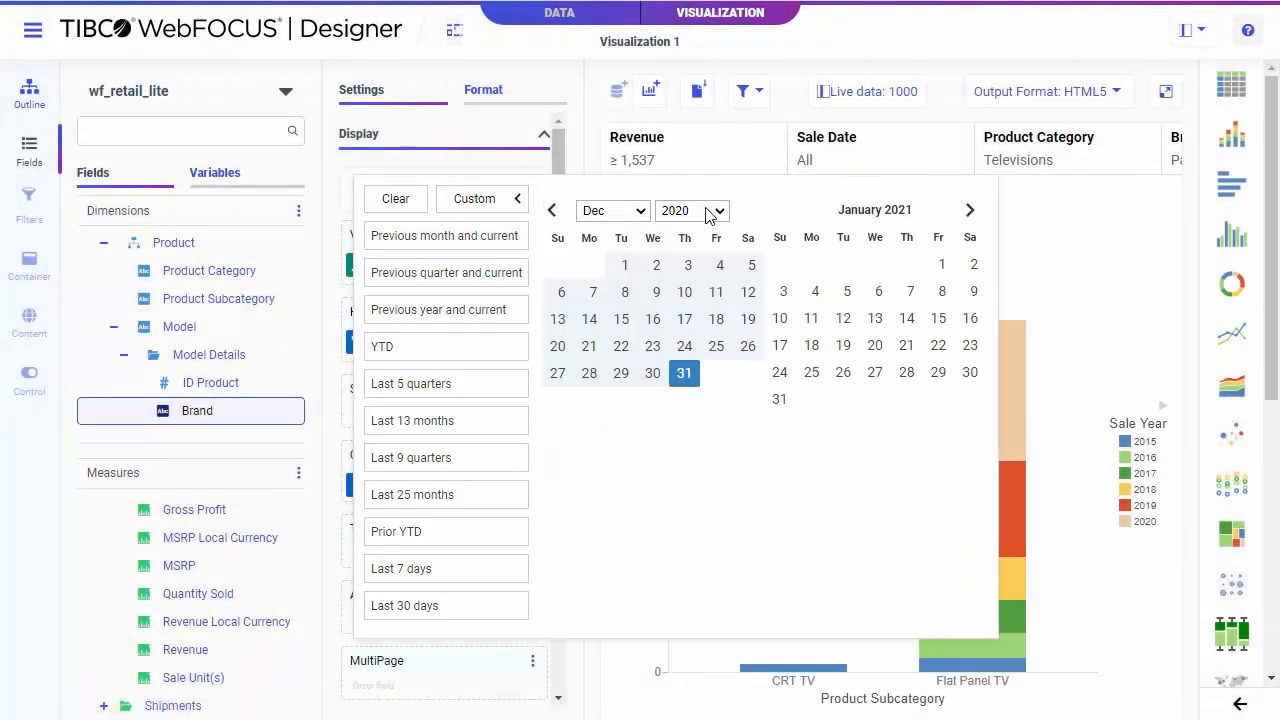
pyautogui.click(690, 210)
pyautogui.click(684, 334)
pyautogui.click(612, 210)
pyautogui.click(592, 230)
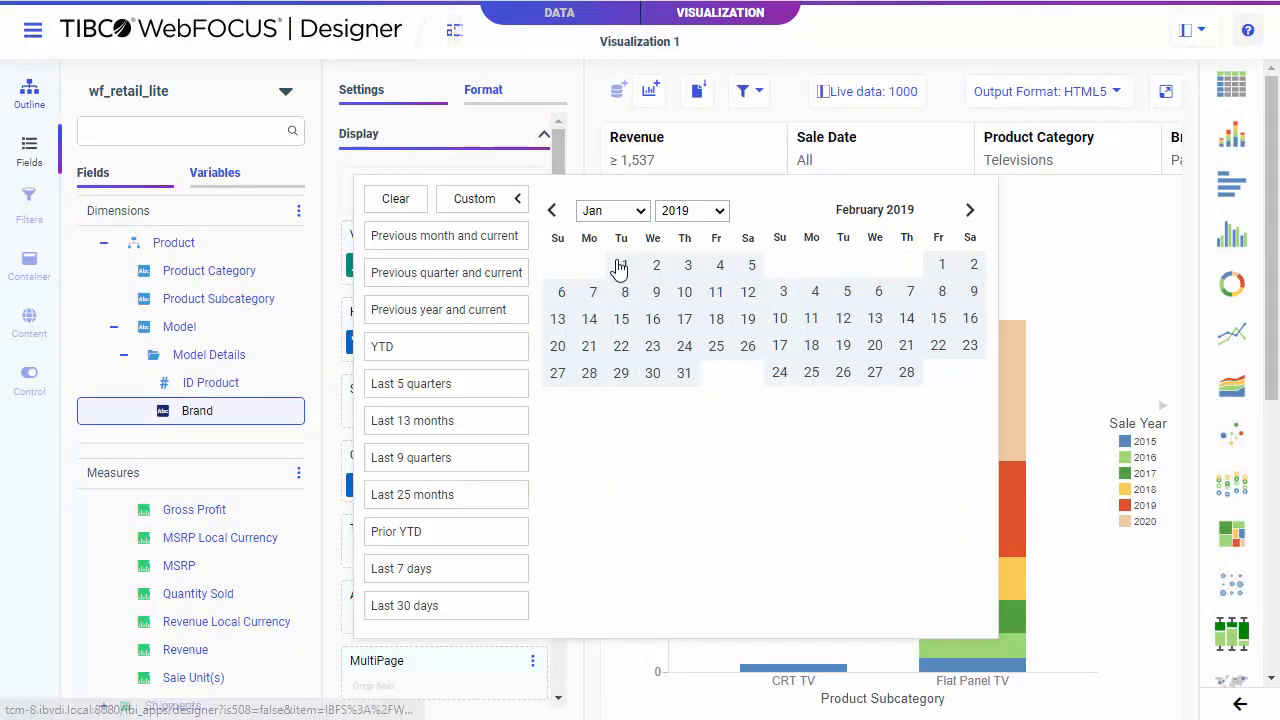
pyautogui.click(691, 211)
pyautogui.click(680, 410)
pyautogui.click(716, 264)
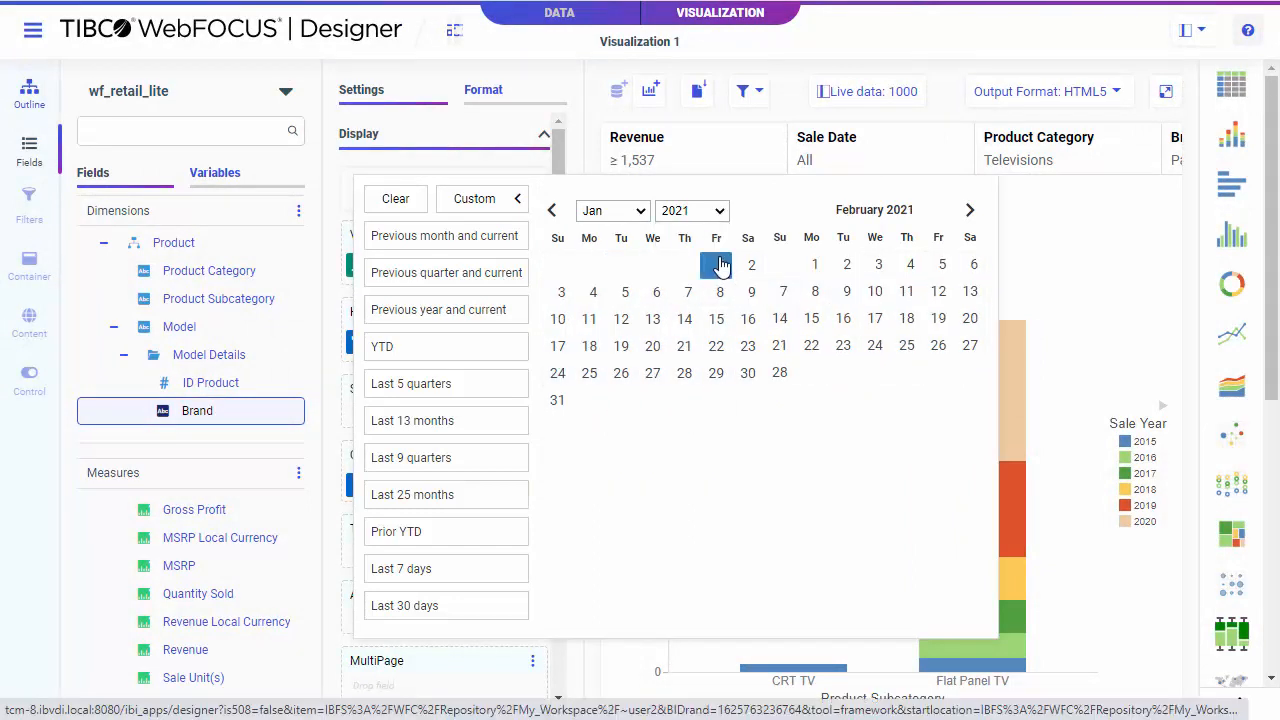
pyautogui.click(1008, 272)
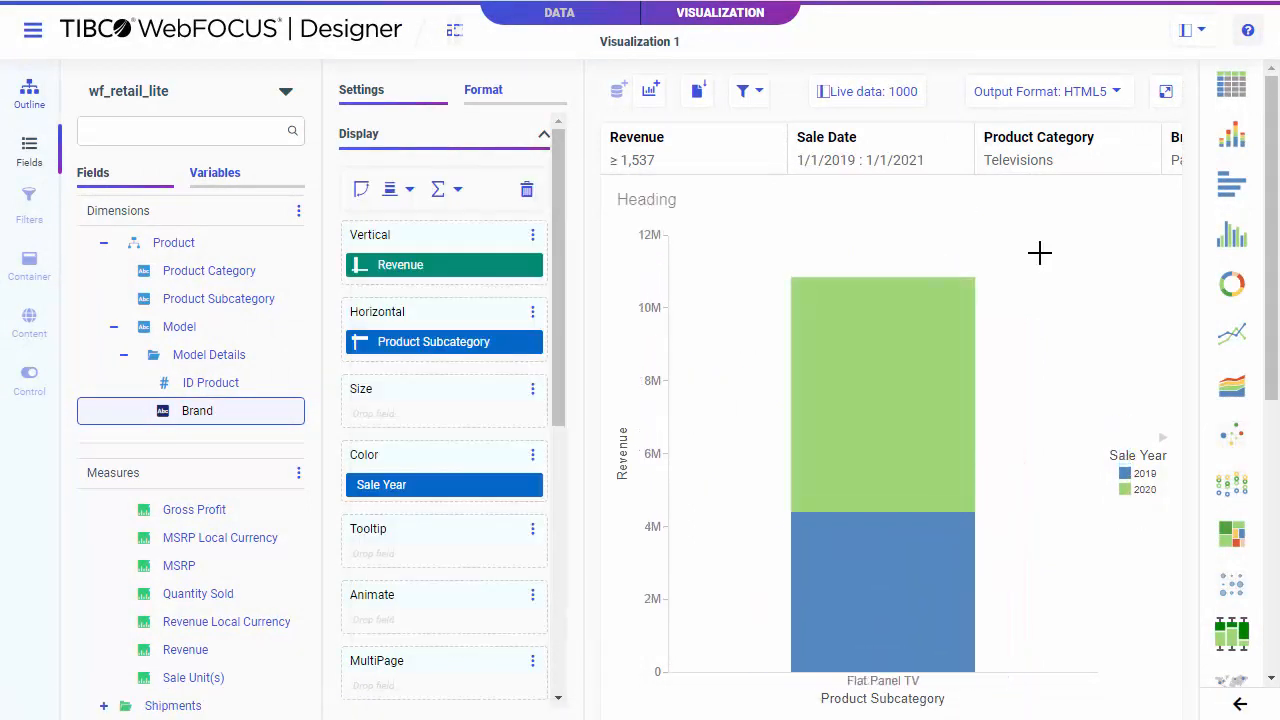
# Switch the Sale Date filter to On or before and set its date to 1/1/2020
pyautogui.rightClick(883, 174)
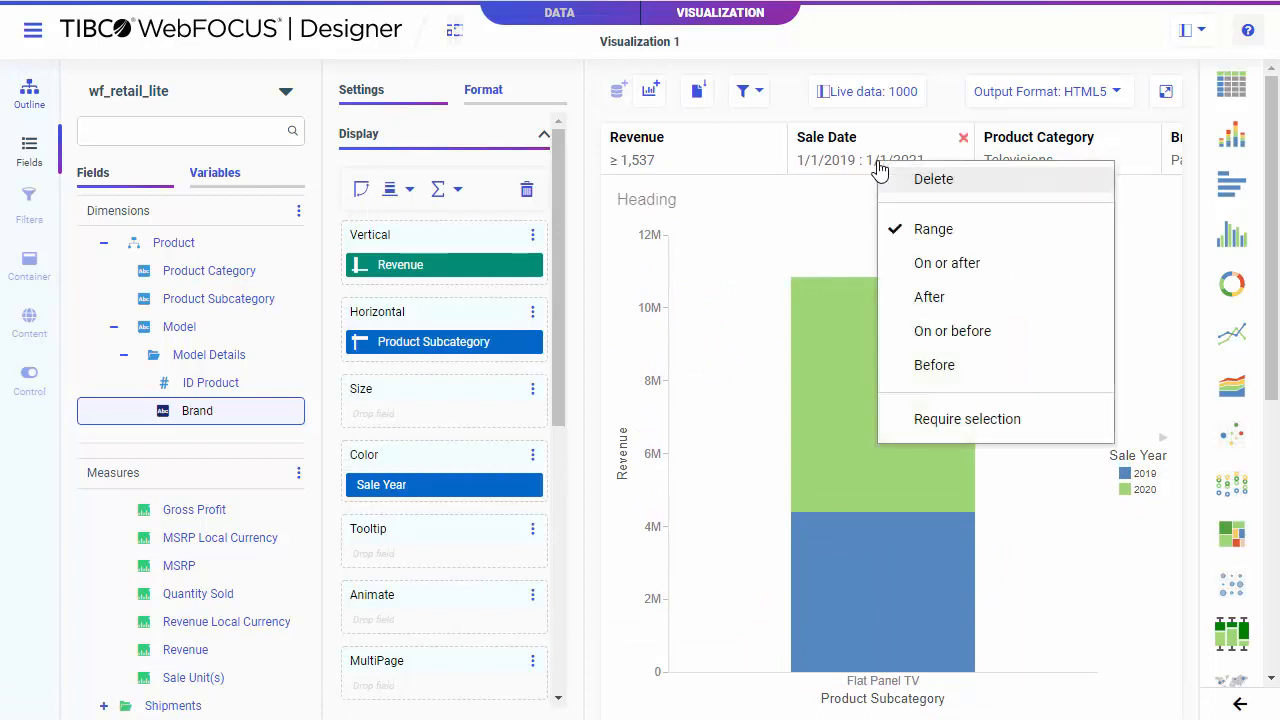
pyautogui.click(965, 331)
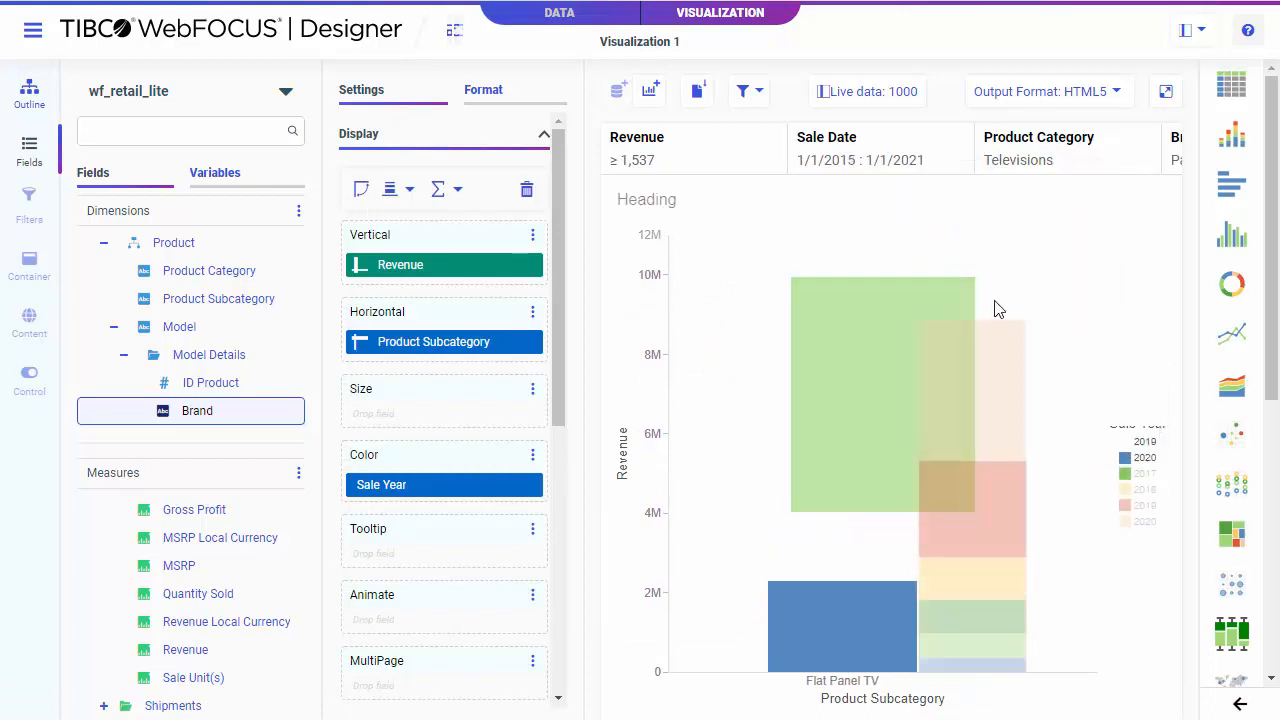
pyautogui.click(871, 163)
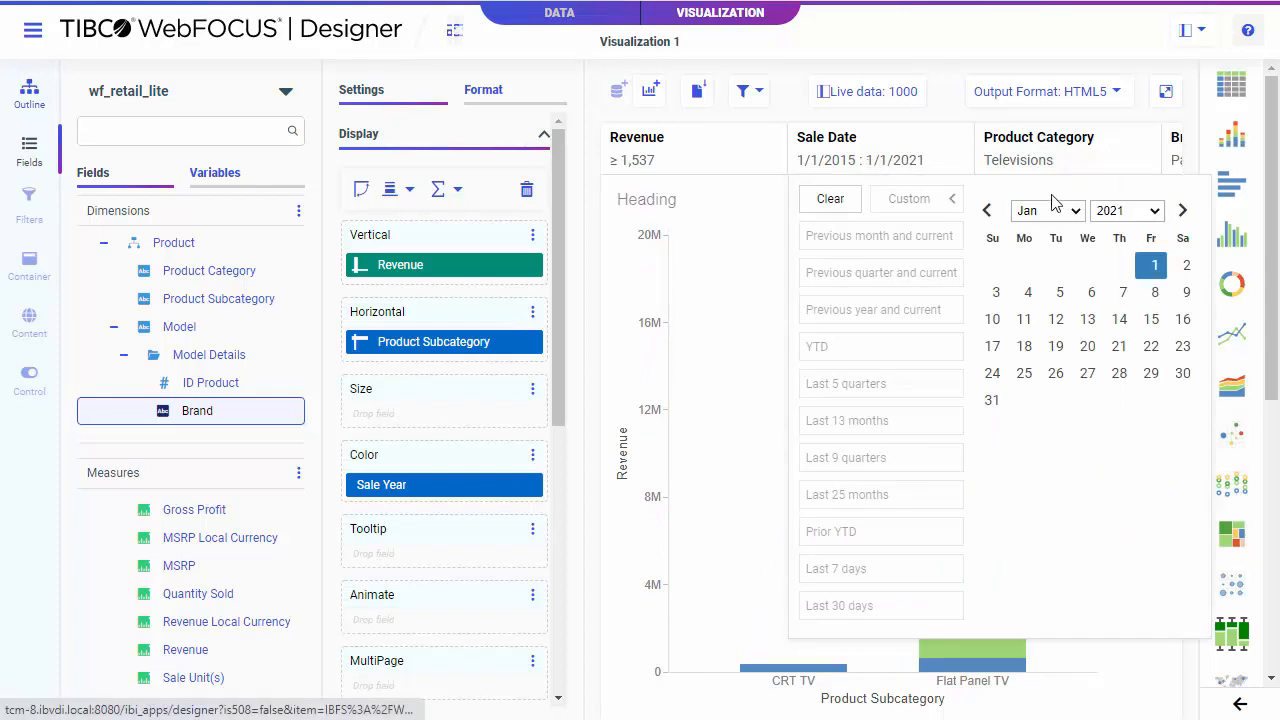
pyautogui.click(1108, 212)
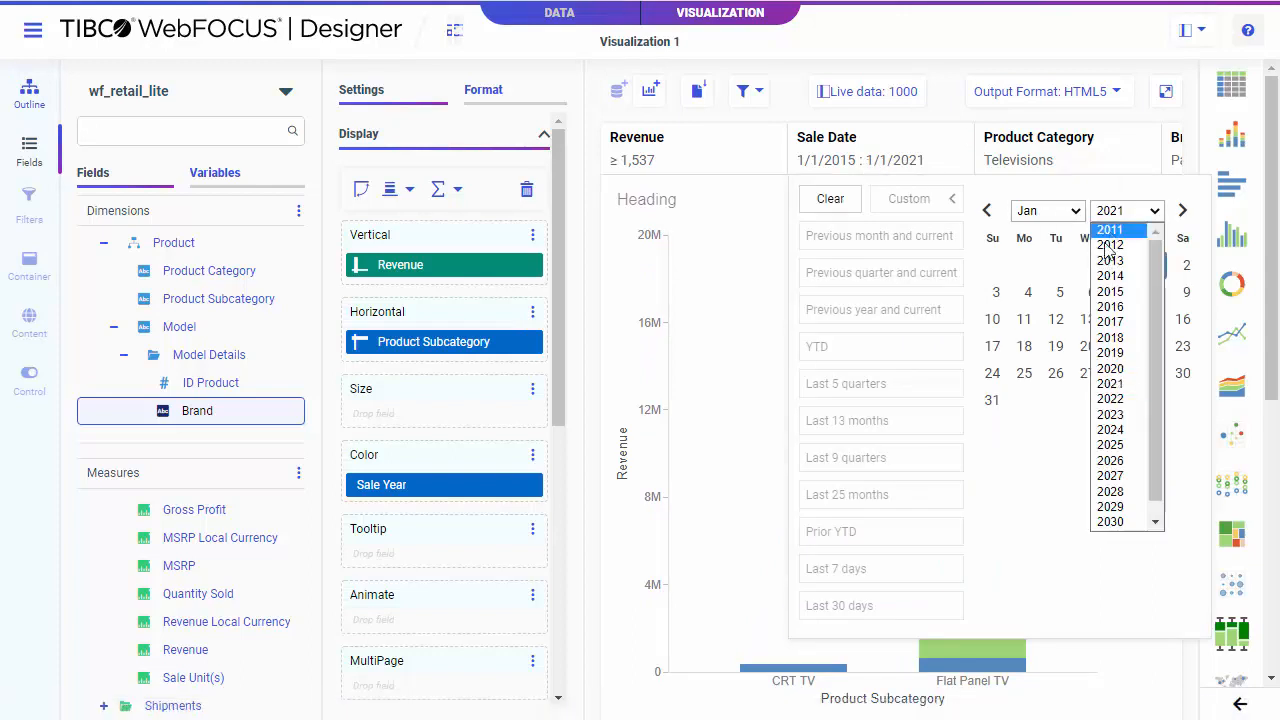
pyautogui.click(1113, 368)
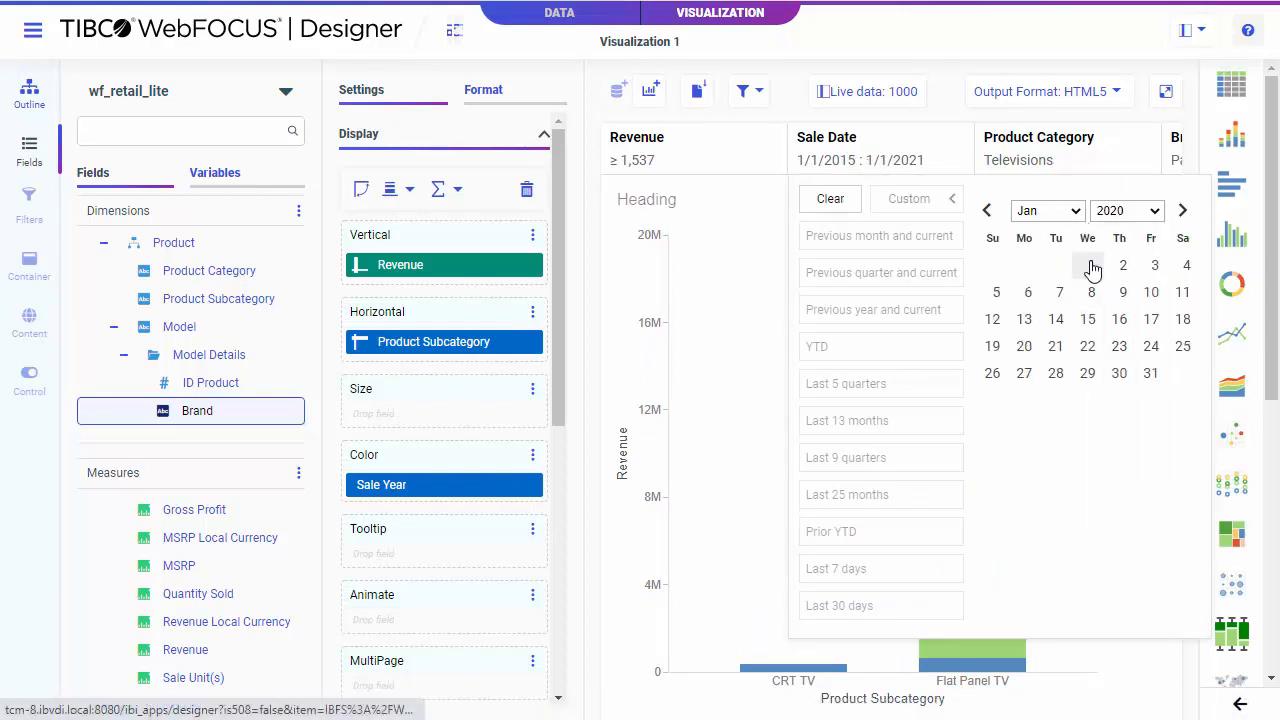
pyautogui.click(745, 258)
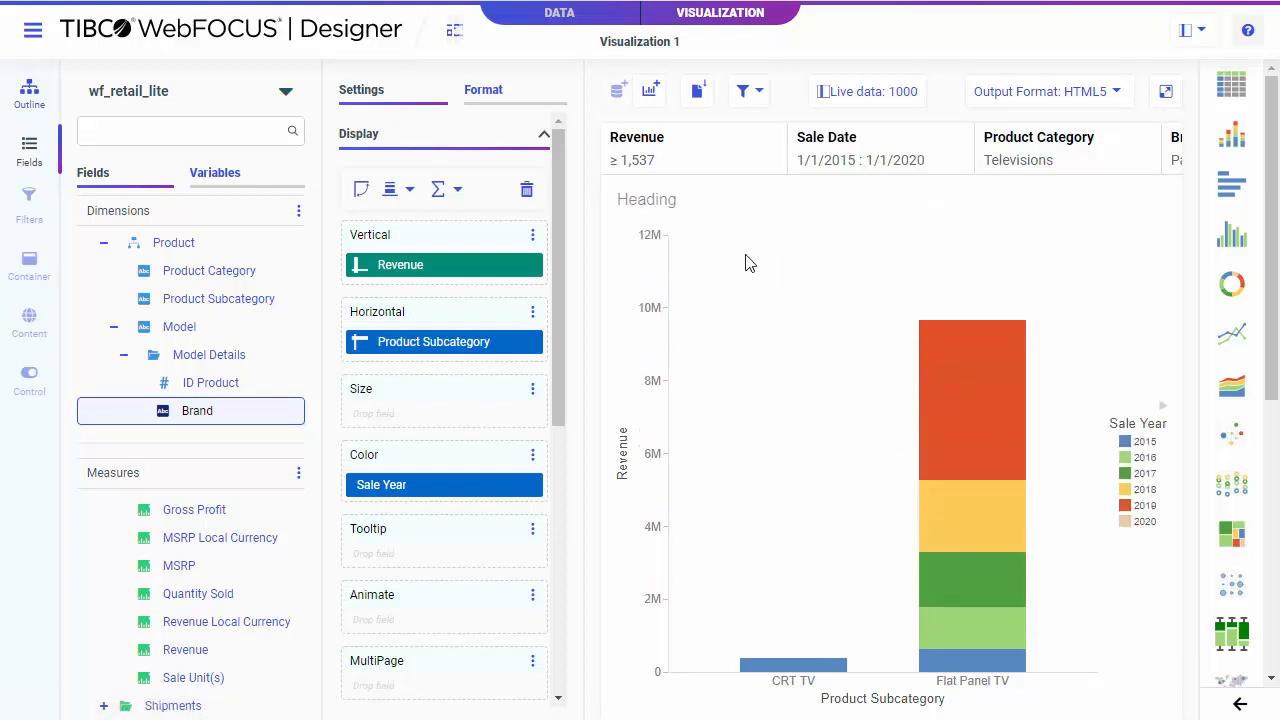
# Make the Product Category filter require a selection
pyautogui.rightClick(1005, 173)
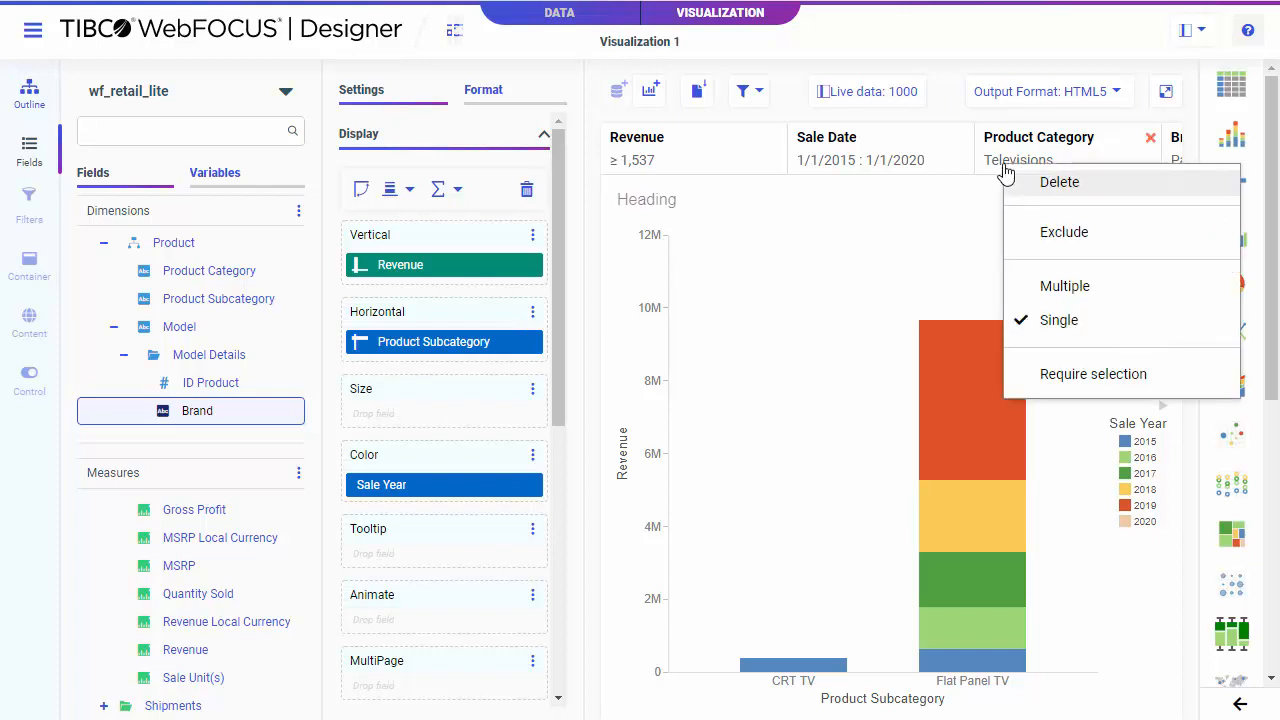
pyautogui.click(1100, 376)
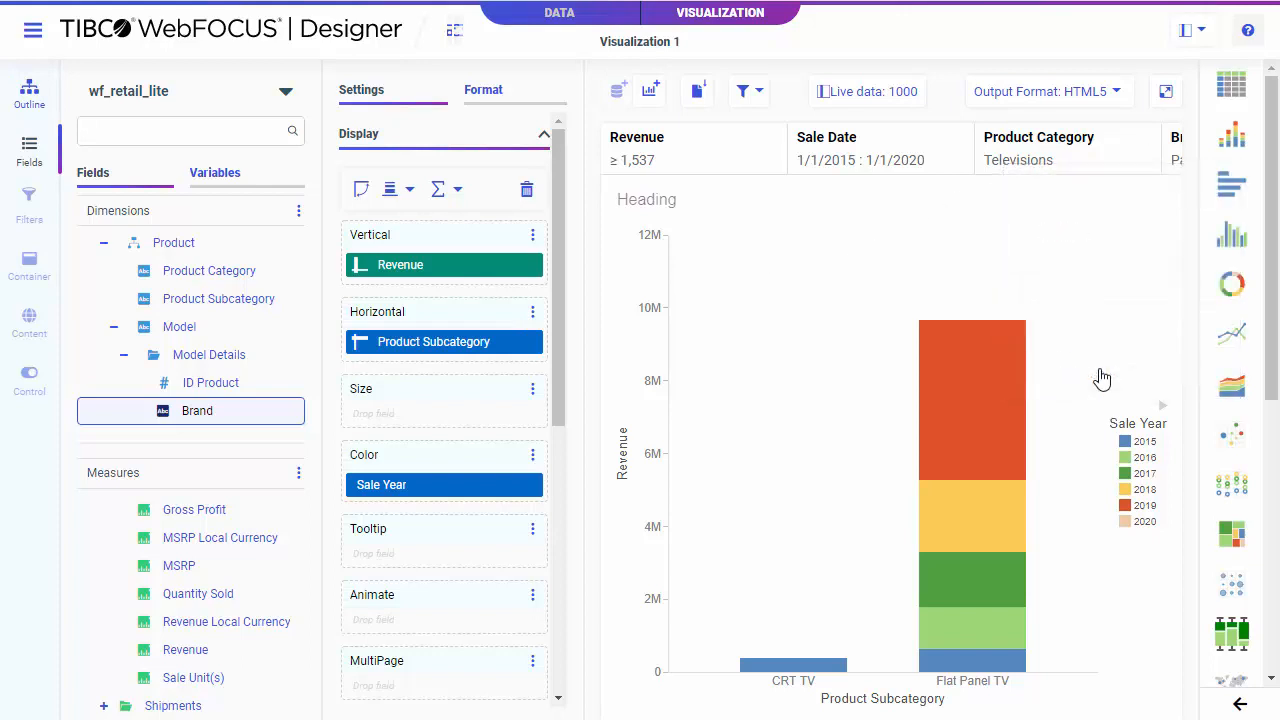
# Run the chart in a preview and submit it with Product Category set to Accessories and Brand set to All
pyautogui.click(1178, 92)
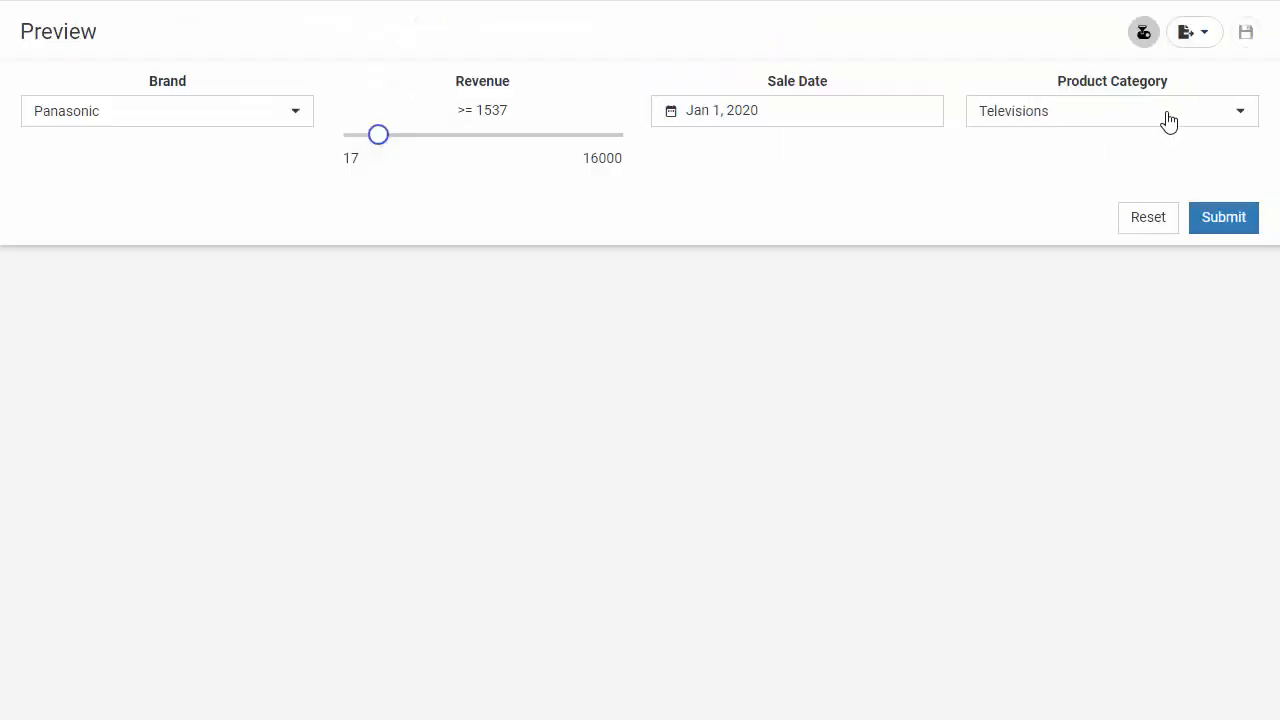
pyautogui.click(1157, 124)
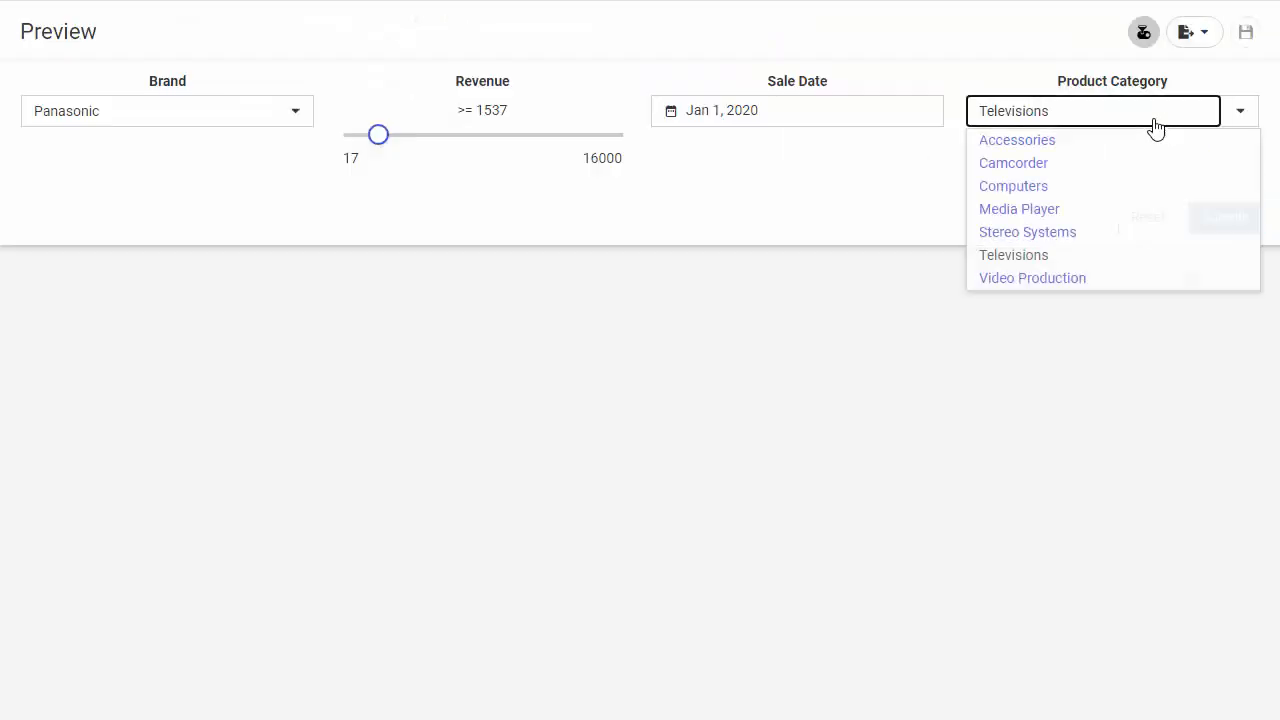
pyautogui.click(1096, 143)
pyautogui.click(243, 131)
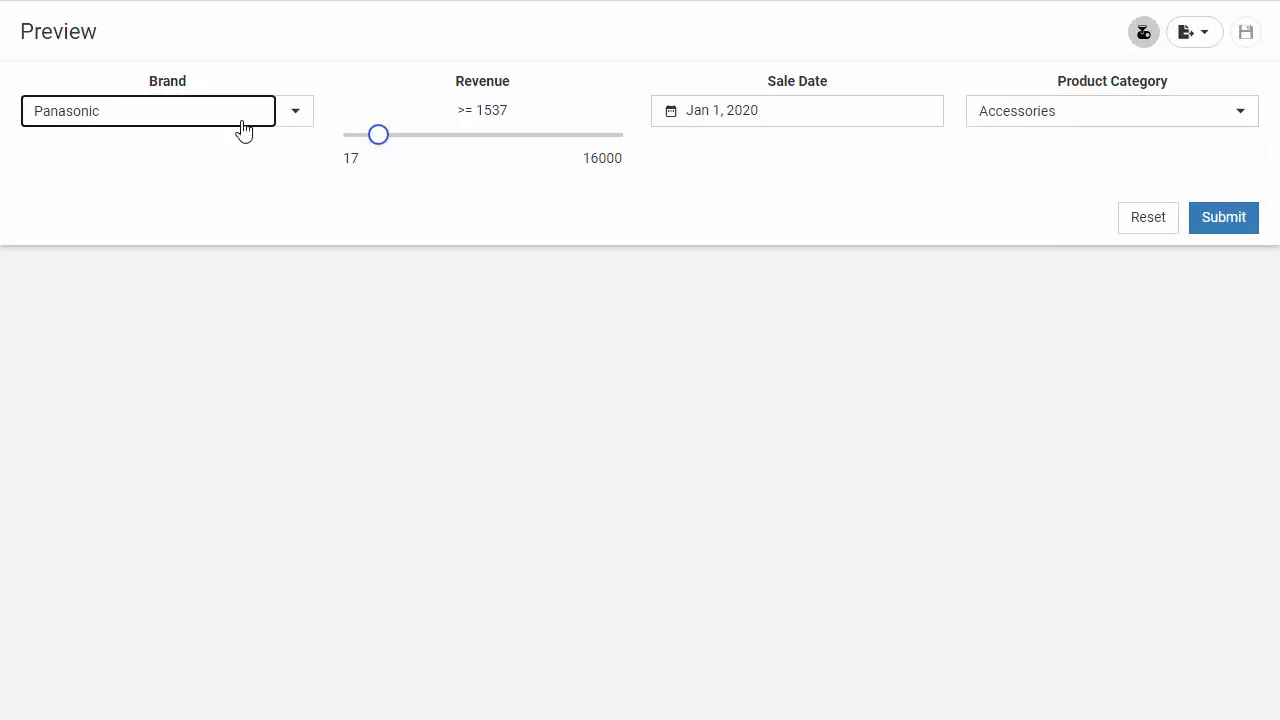
pyautogui.click(110, 140)
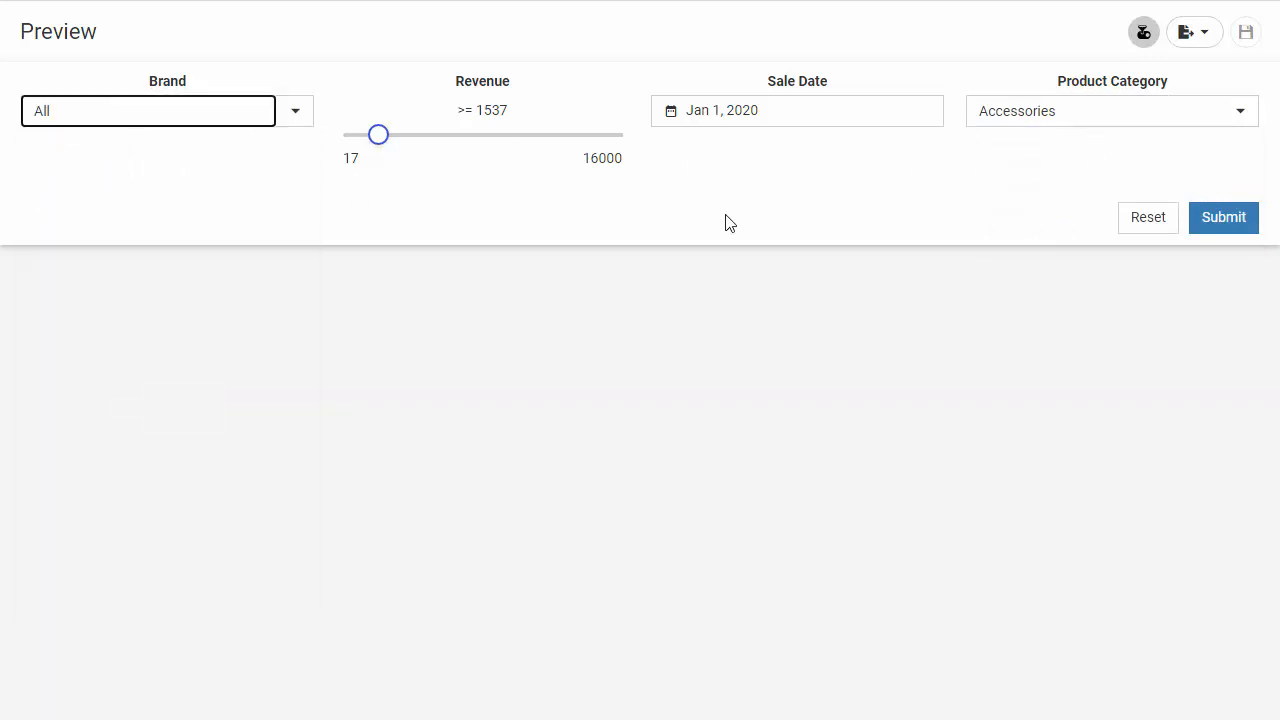
pyautogui.click(1247, 227)
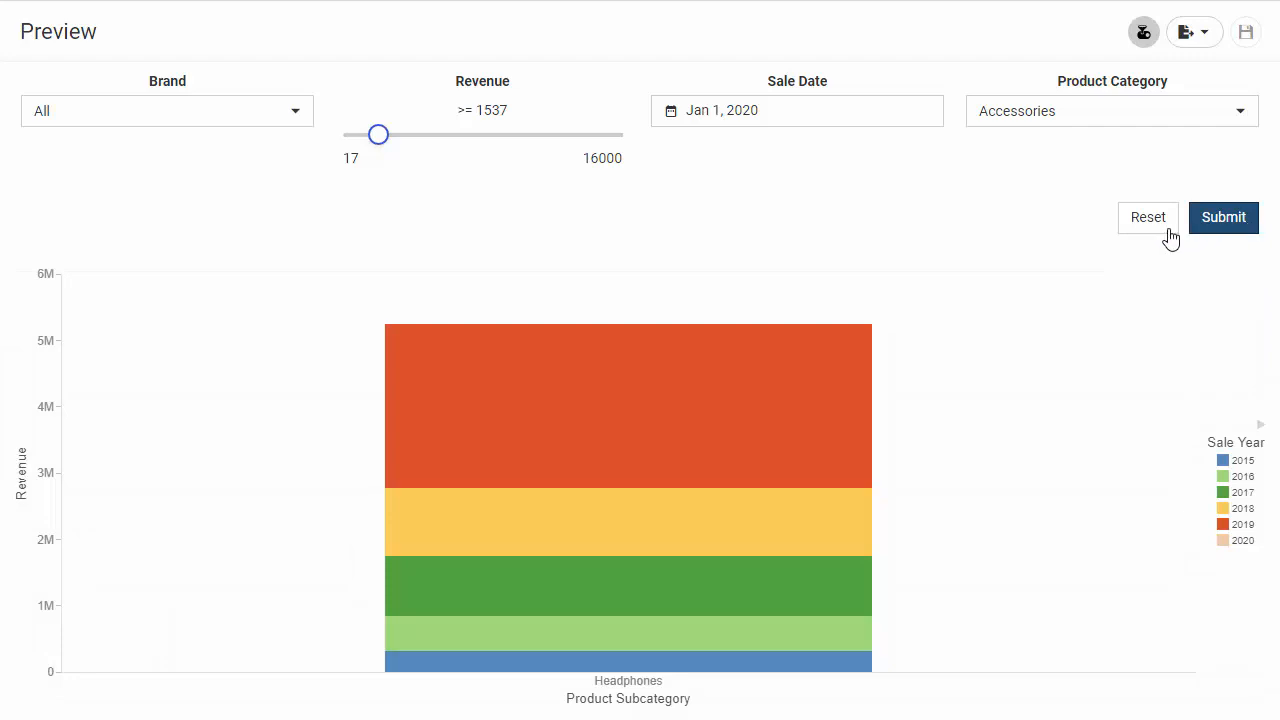
# Close the preview and delete the Revenue filter from the visualization's filter toolbar
pyautogui.hotkey('ctrl', 'w')
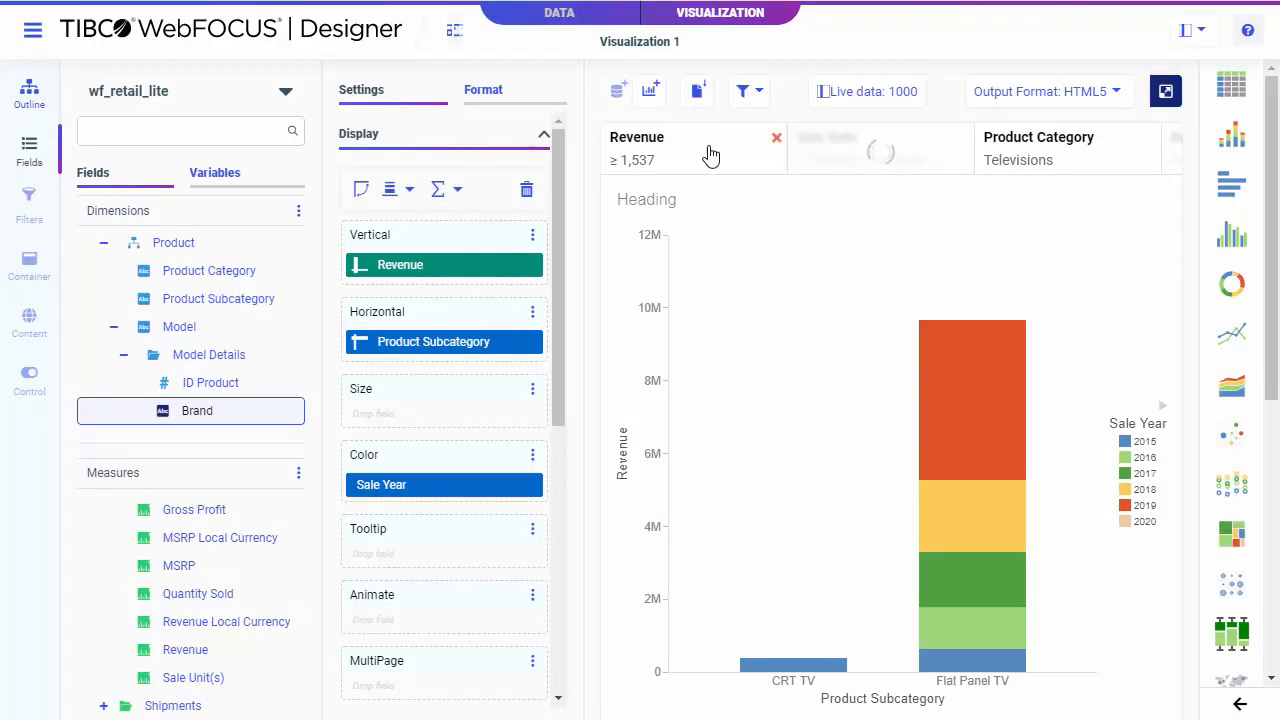
pyautogui.click(776, 140)
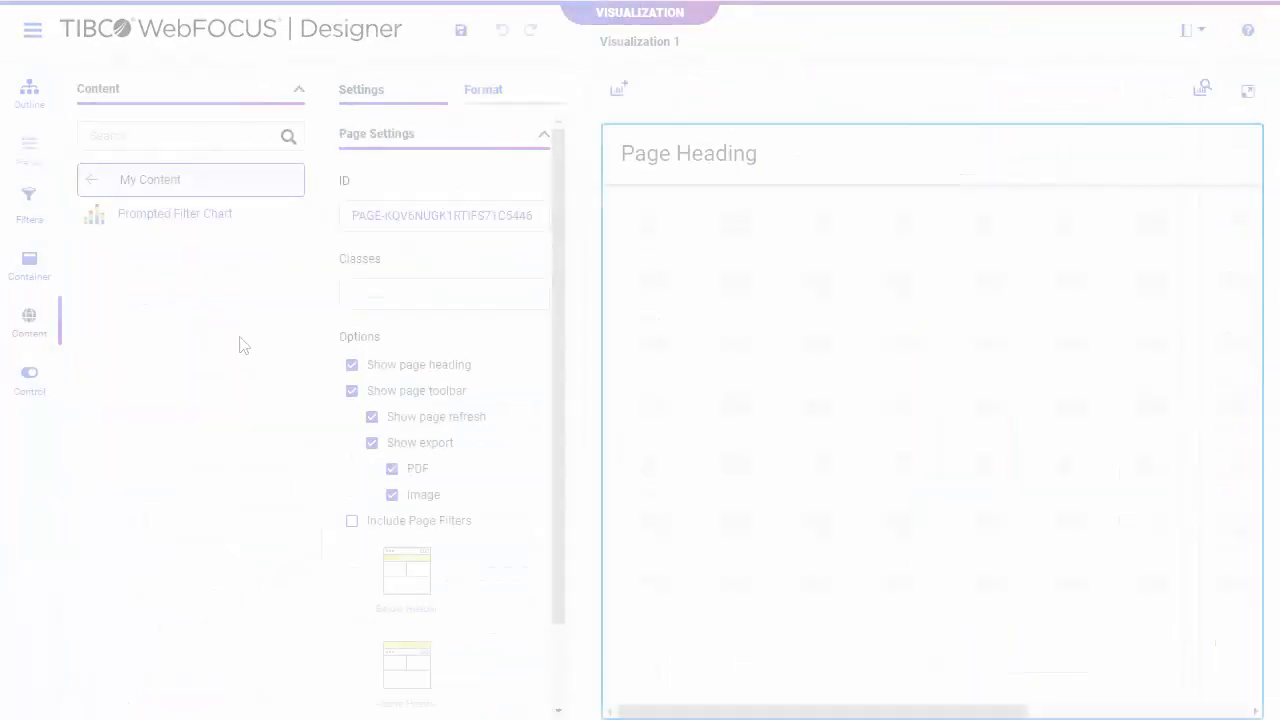
# Place the Prompted Filter Chart on the page and add all of its filters to the page
pyautogui.moveTo(140, 220); pyautogui.dragTo(675, 289)
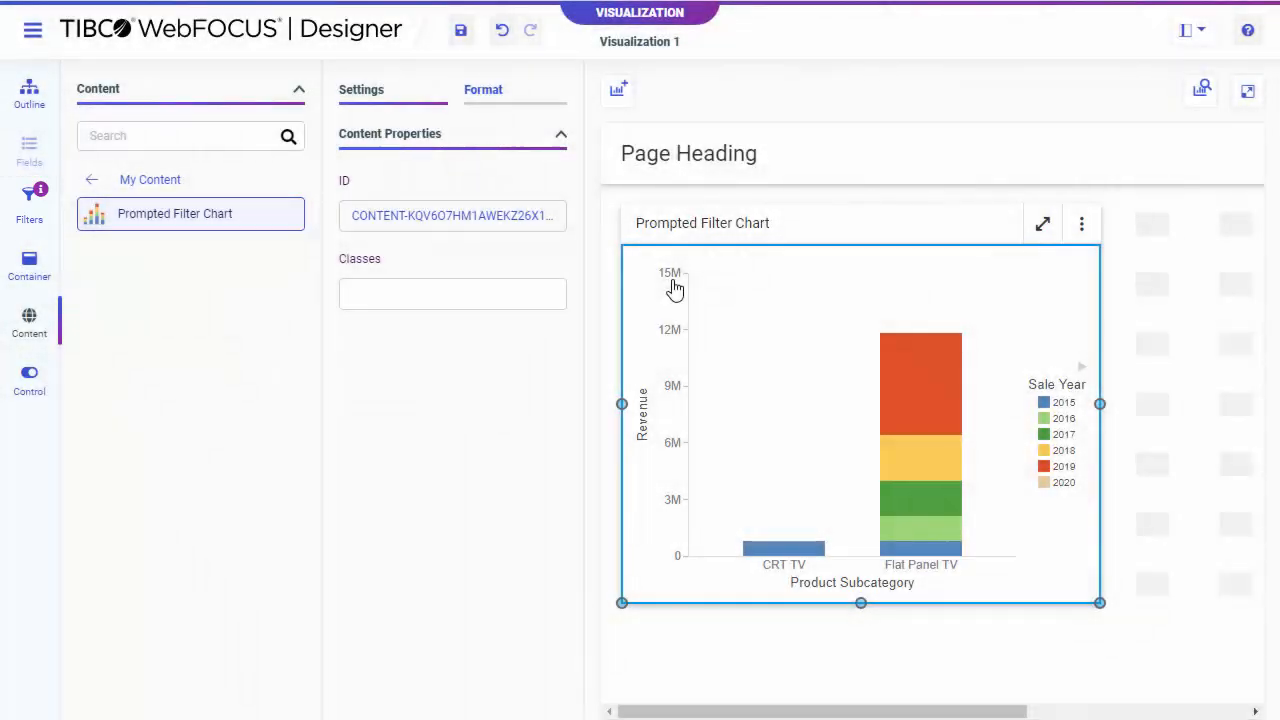
pyautogui.click(28, 203)
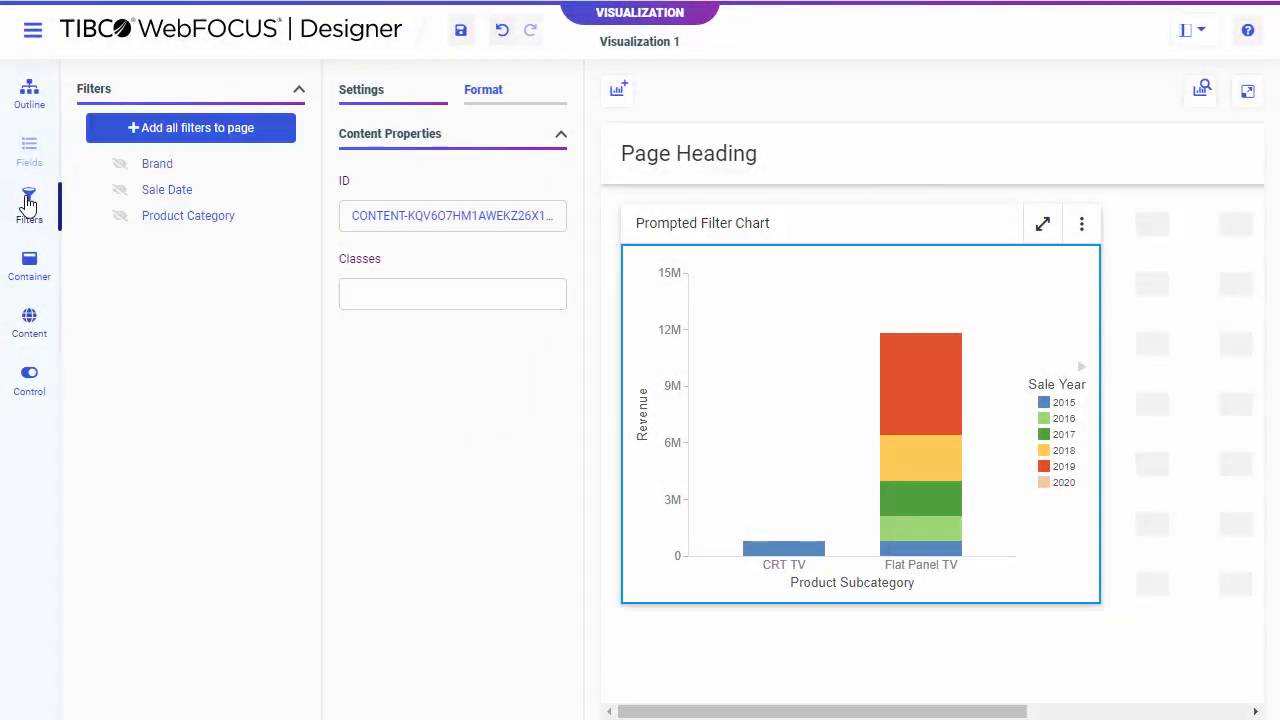
pyautogui.click(184, 133)
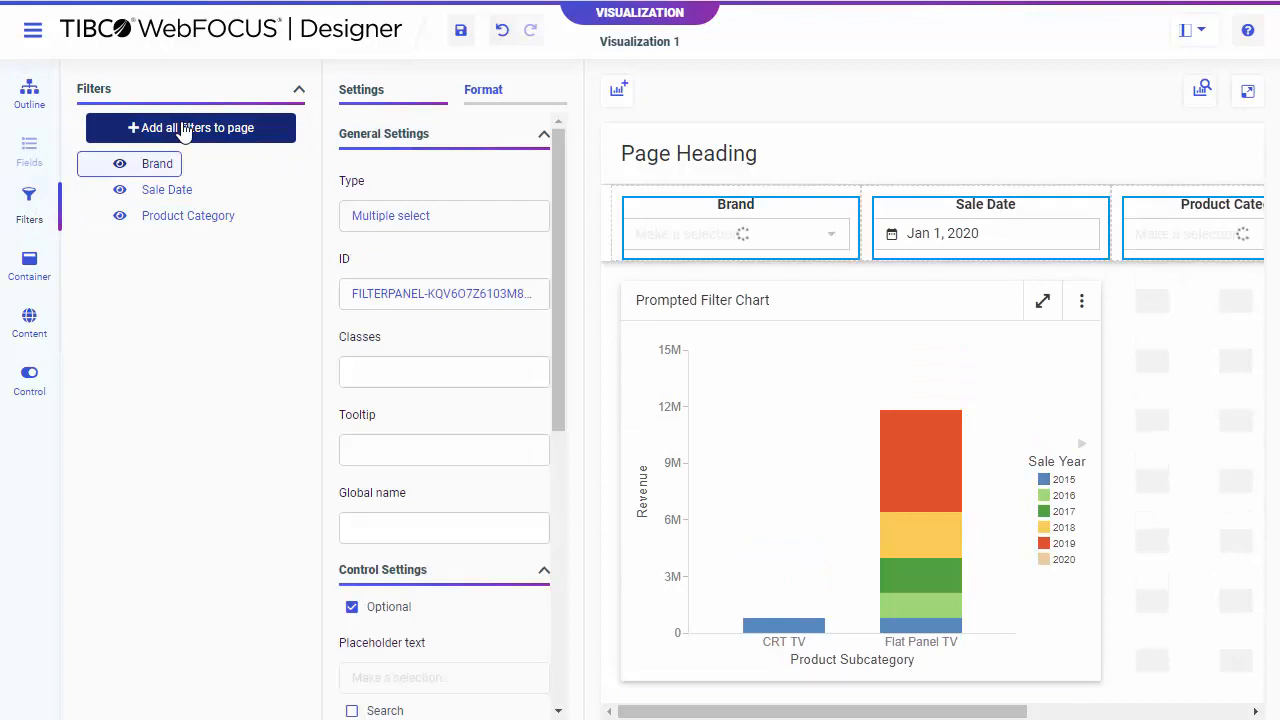